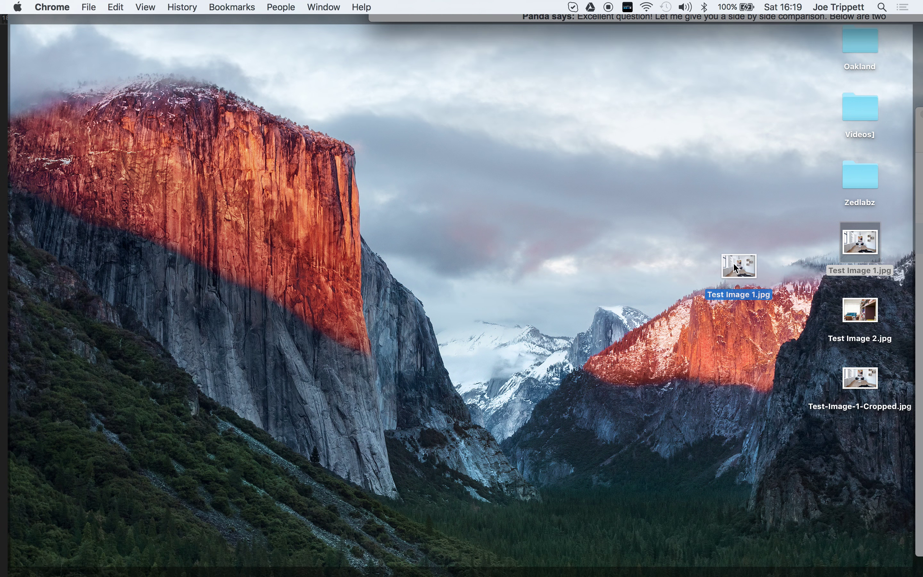
Upload Test-Image-1-Cropped.jpg from the desktop to TinyPNG for compression, check the size reduction, and download the compressed file
{"action": "left_click_drag", "start_coordinate": [859, 378], "coordinate": [485, 192]}
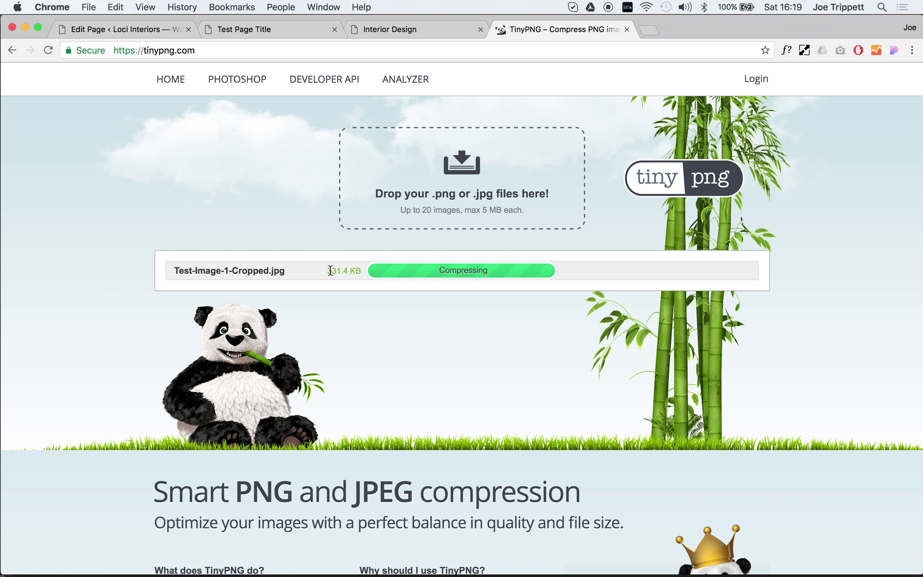
{"action": "left_click_drag", "start_coordinate": [328, 269], "coordinate": [357, 272]}
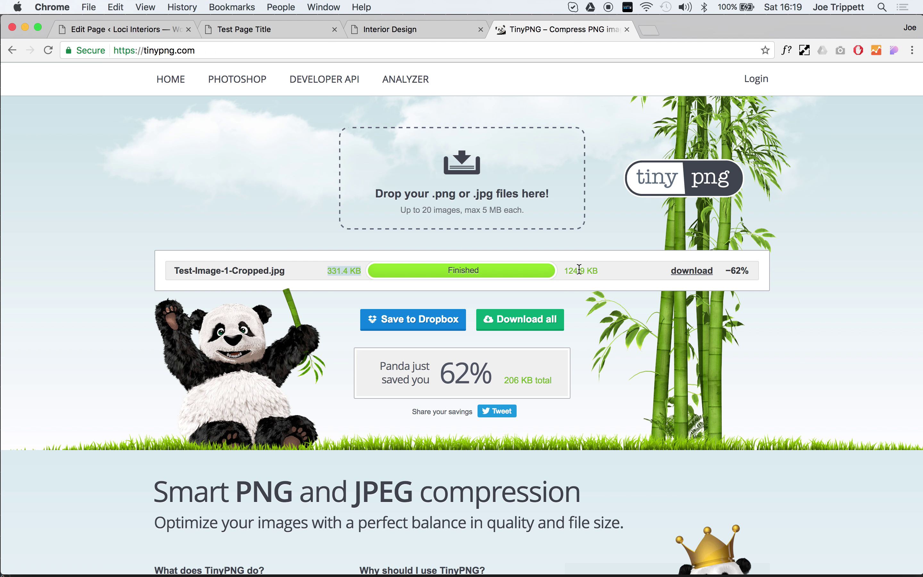
{"action": "left_click_drag", "start_coordinate": [602, 272], "coordinate": [568, 271]}
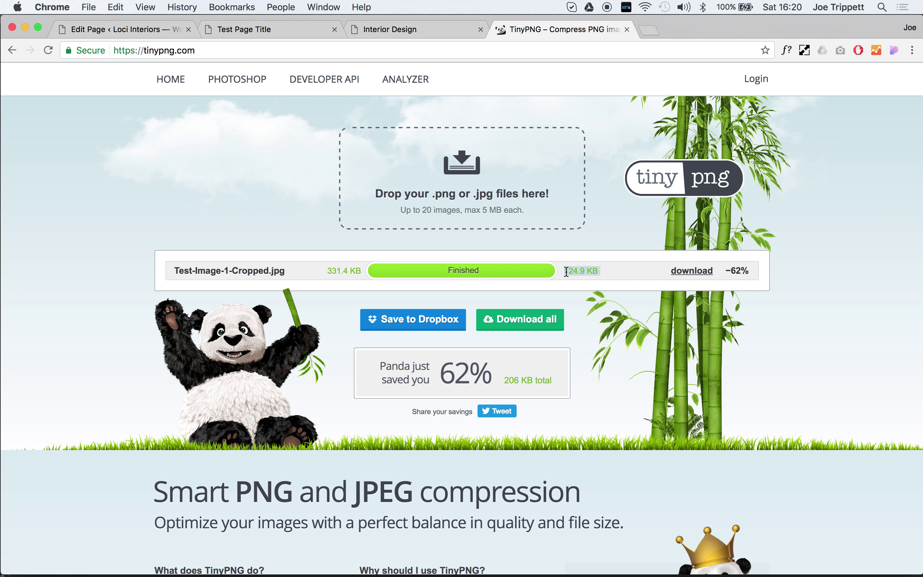
{"action": "left_click", "coordinate": [568, 272]}
{"action": "left_click_drag", "start_coordinate": [746, 269], "coordinate": [732, 270]}
{"action": "left_click", "coordinate": [692, 270]}
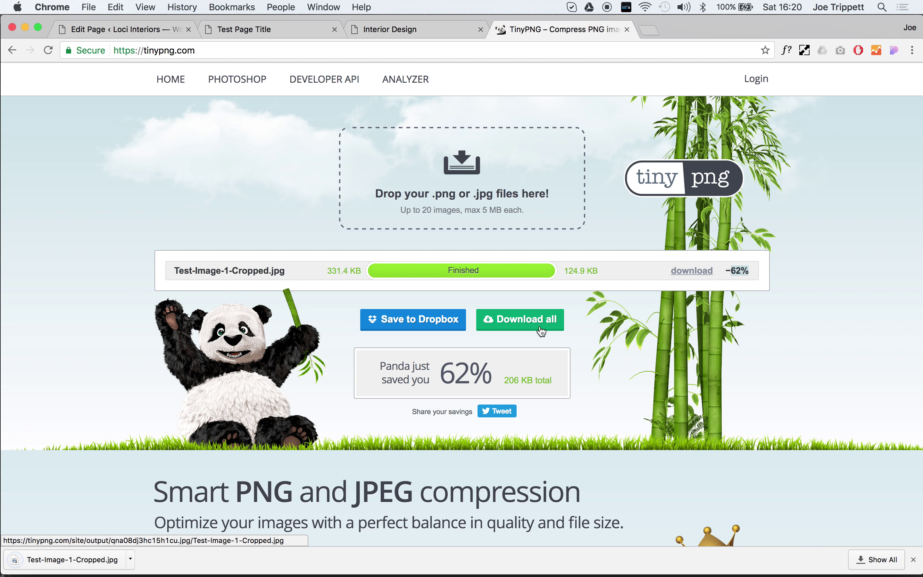
Reveal the downloaded Test-Image-1-Cropped.jpg in Finder and move it to the desktop, replacing the older file of the same name
{"action": "left_click", "coordinate": [130, 559]}
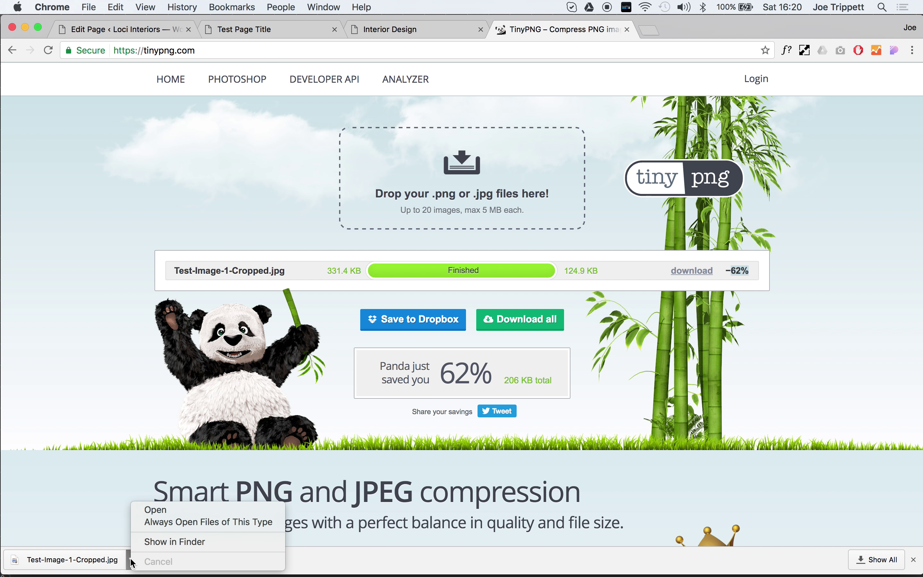
{"action": "left_click", "coordinate": [159, 543]}
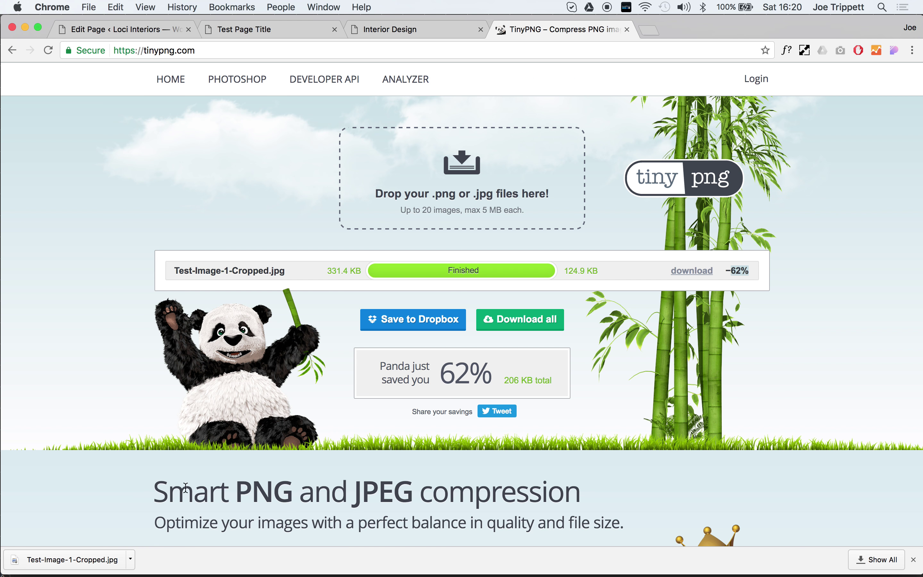
{"action": "left_click_drag", "start_coordinate": [291, 89], "coordinate": [534, 229]}
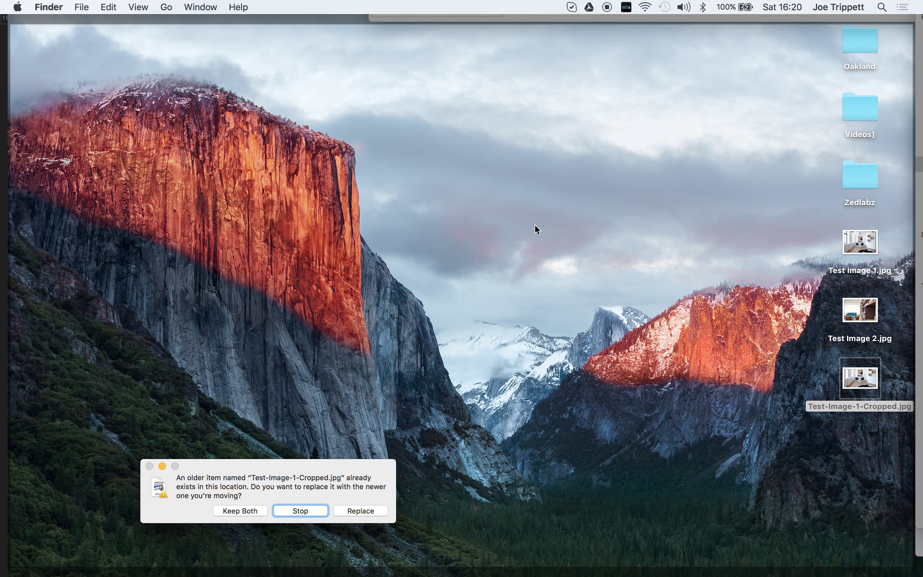
{"action": "left_click", "coordinate": [345, 513]}
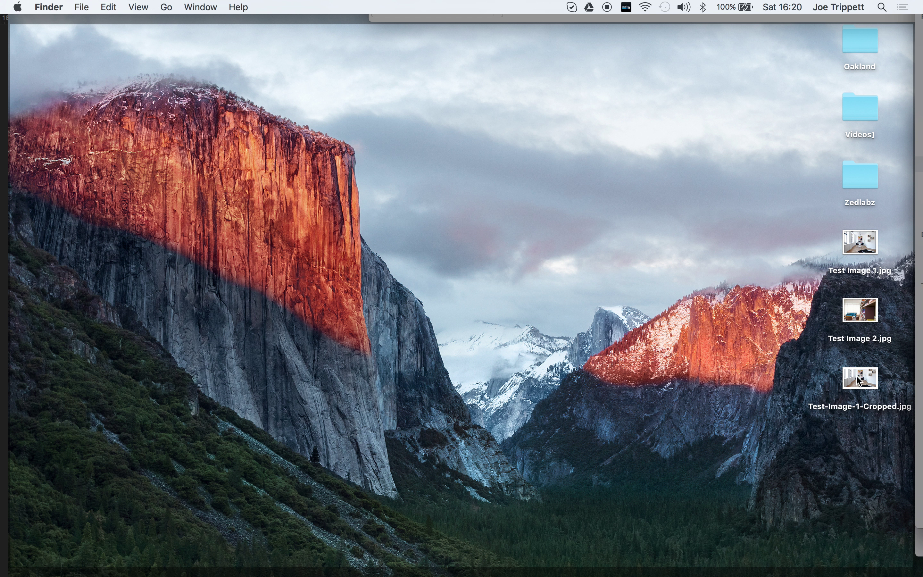
Compare the file sizes of Test-Image-1-Cropped.jpg and the original Test Image 1.jpg in their file information, and close both info windows
{"action": "left_click", "coordinate": [857, 380]}
{"action": "right_click", "coordinate": [856, 380]}
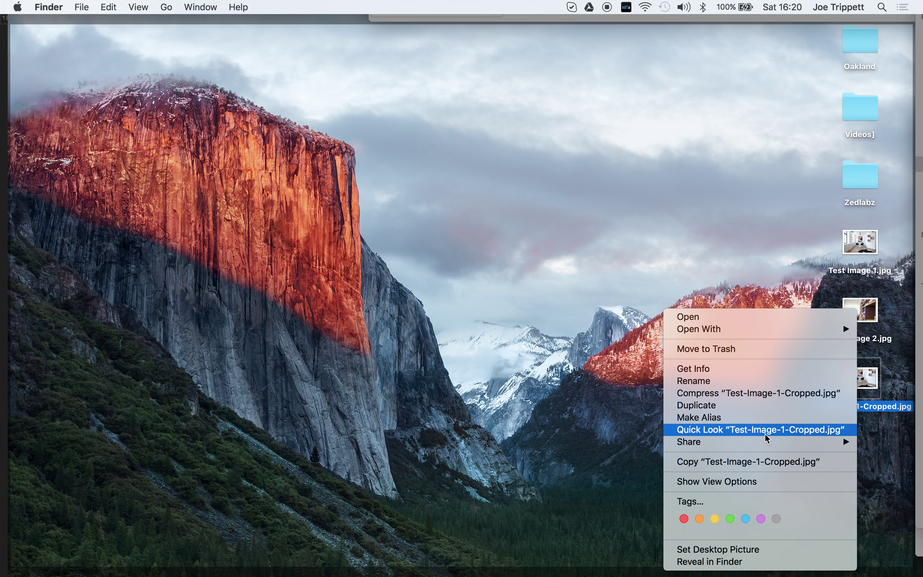
{"action": "left_click", "coordinate": [739, 368]}
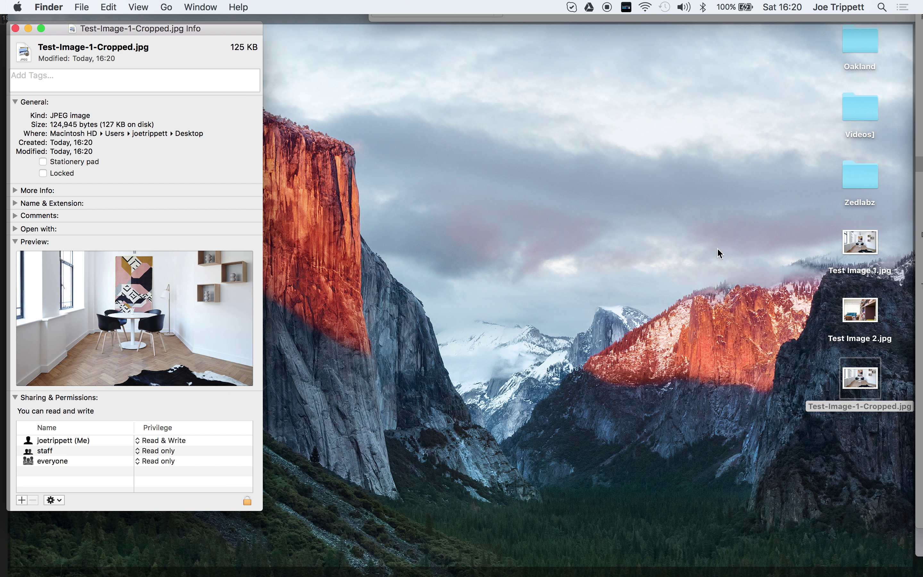
{"action": "left_click", "coordinate": [864, 249]}
{"action": "right_click", "coordinate": [864, 249]}
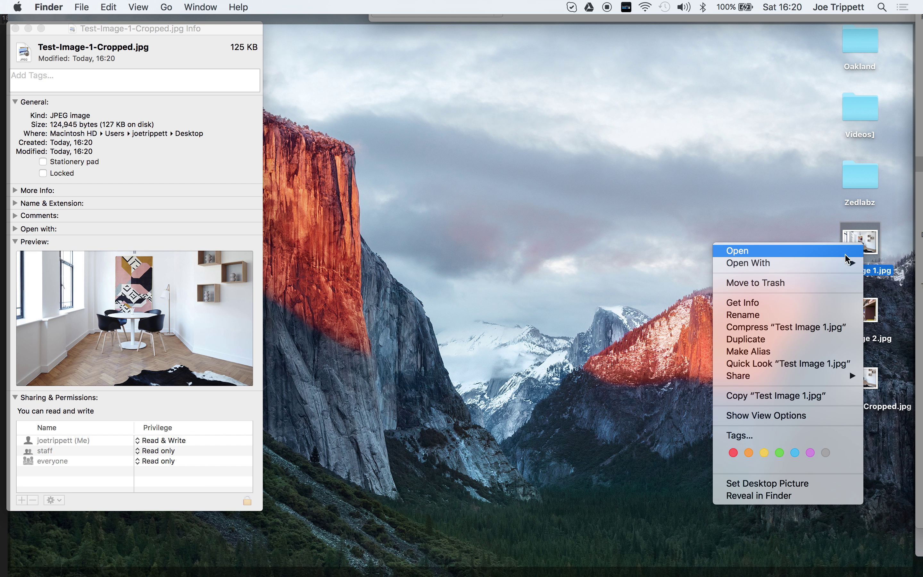
{"action": "mouse_move", "coordinate": [839, 267]}
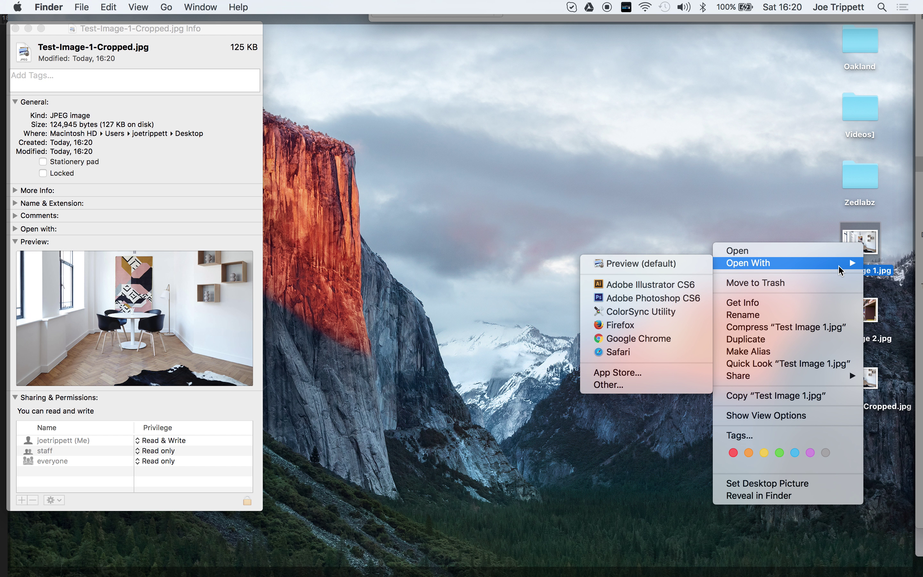
{"action": "left_click", "coordinate": [818, 303]}
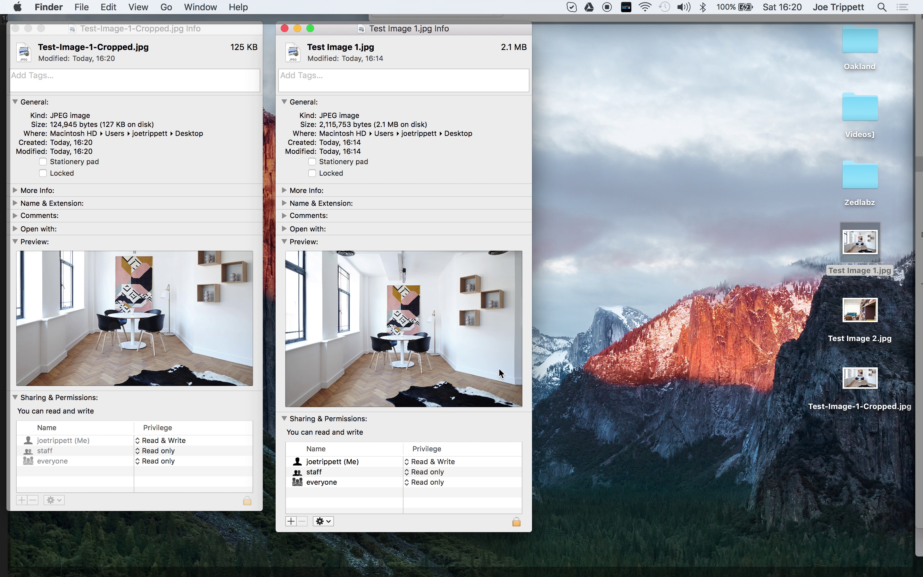
{"action": "left_click", "coordinate": [284, 28]}
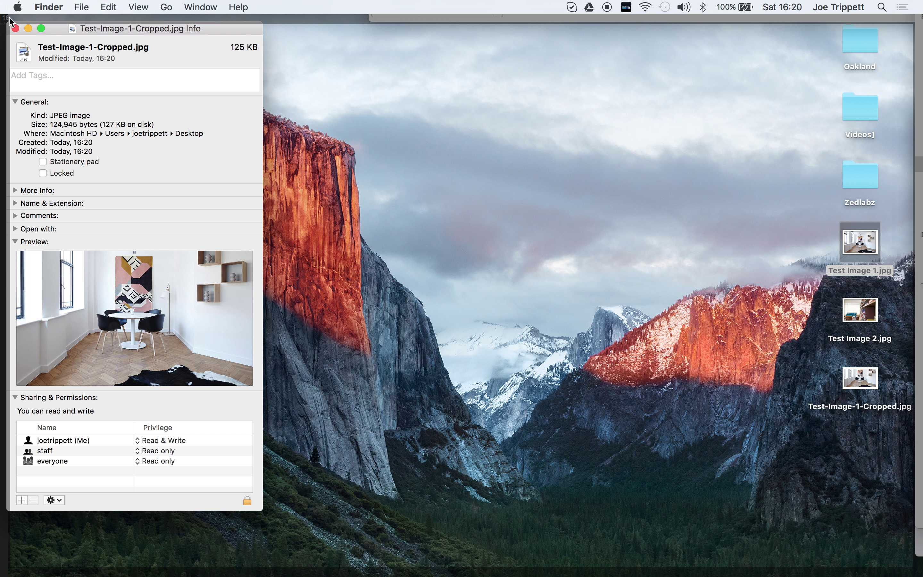
{"action": "left_click", "coordinate": [15, 29]}
Switch back to Chrome and upload Test-Image-1-Cropped.jpg from the desktop as a featured image candidate for the WordPress page Test Page Title
{"action": "key", "text": "super+n"}
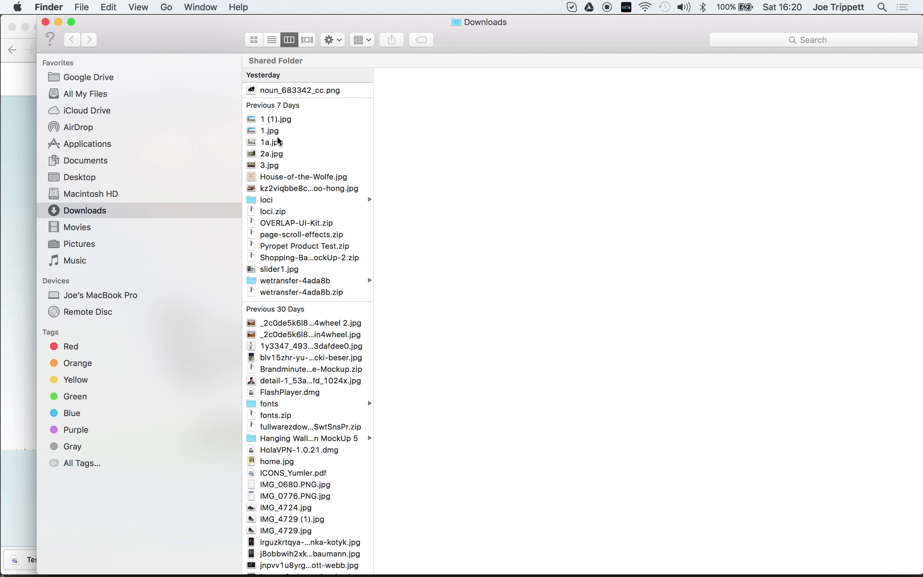
{"action": "left_click", "coordinate": [21, 130]}
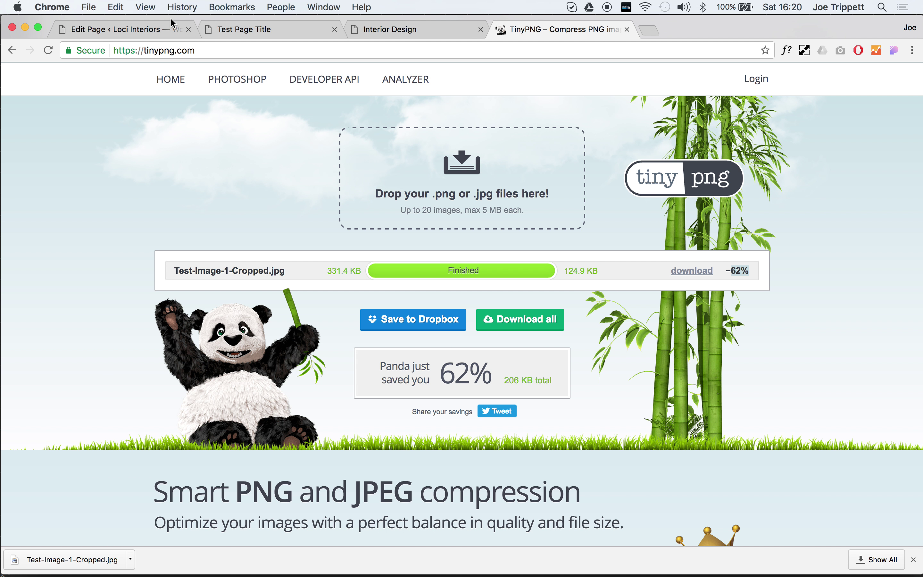
{"action": "left_click", "coordinate": [125, 29]}
{"action": "scroll", "coordinate": [678, 278], "scroll_direction": "down", "scroll_amount": 5}
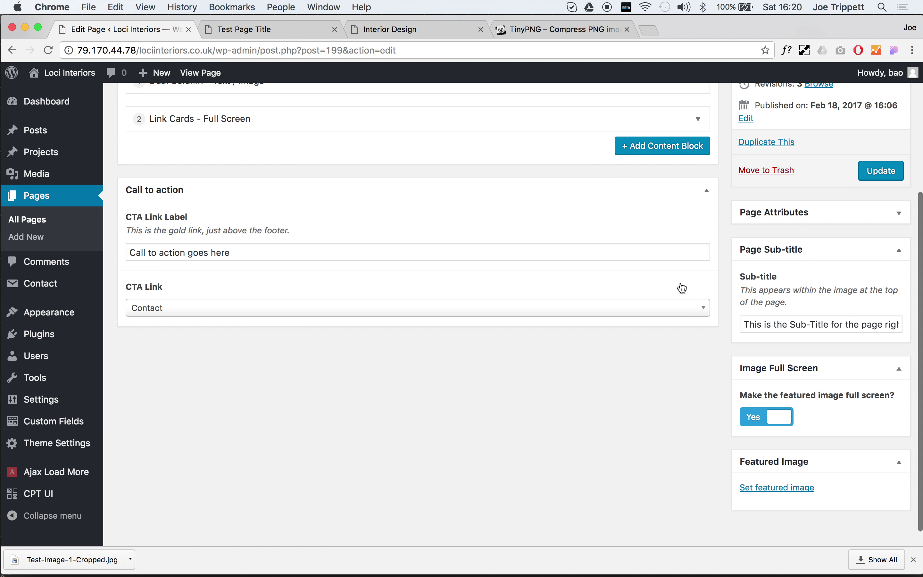
{"action": "left_click", "coordinate": [774, 468]}
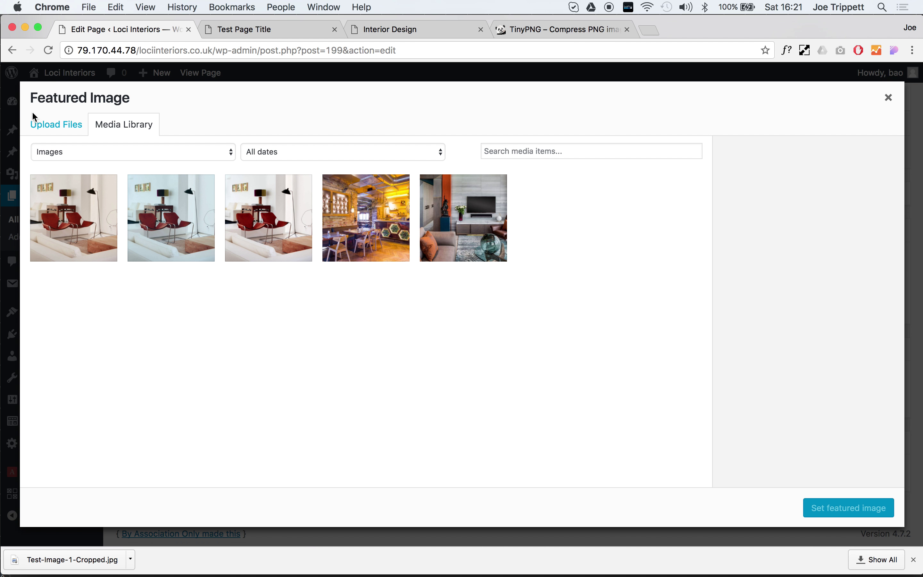
{"action": "left_click", "coordinate": [47, 127]}
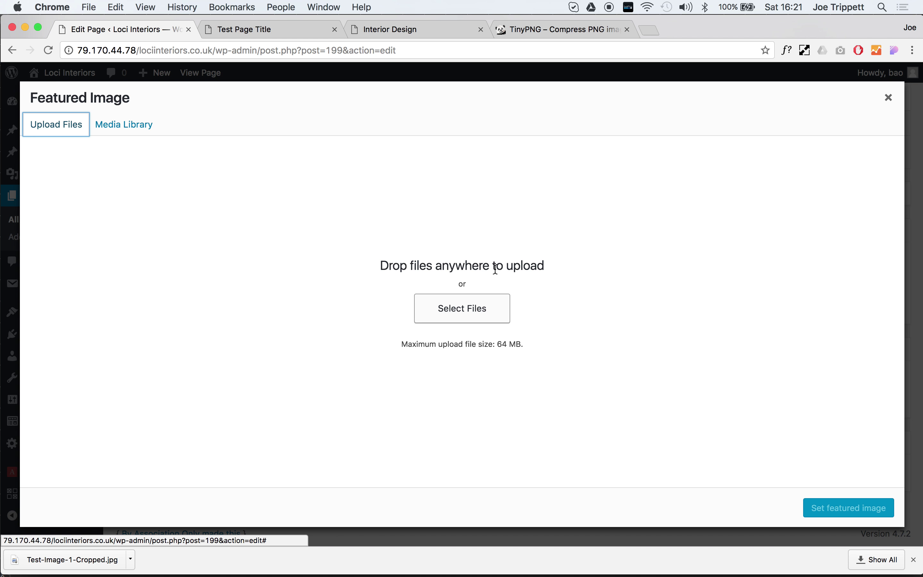
{"action": "key", "text": "F11"}
{"action": "left_click", "coordinate": [853, 382]}
{"action": "key", "text": "F11"}
{"action": "left_click_drag", "start_coordinate": [852, 381], "coordinate": [500, 330]}
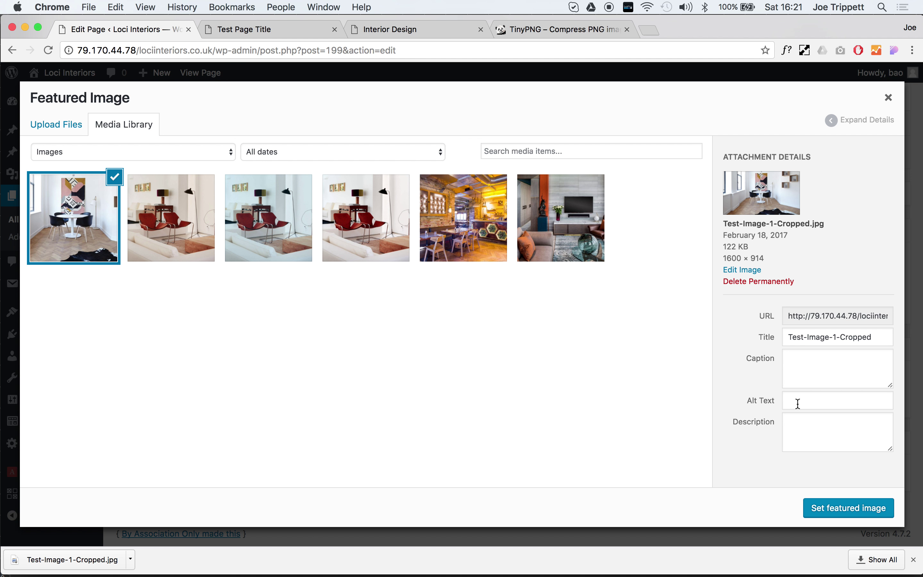
Set the uploaded Test-Image-1-Cropped image as the page's featured image and update the page
{"action": "left_click", "coordinate": [853, 507]}
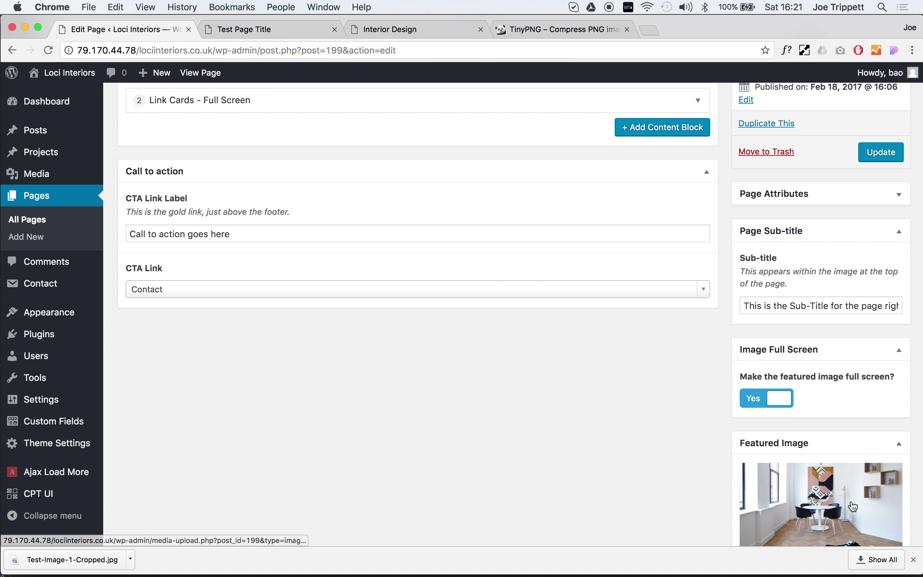
{"action": "scroll", "coordinate": [850, 481], "scroll_direction": "up", "scroll_amount": 5}
{"action": "left_click", "coordinate": [875, 332]}
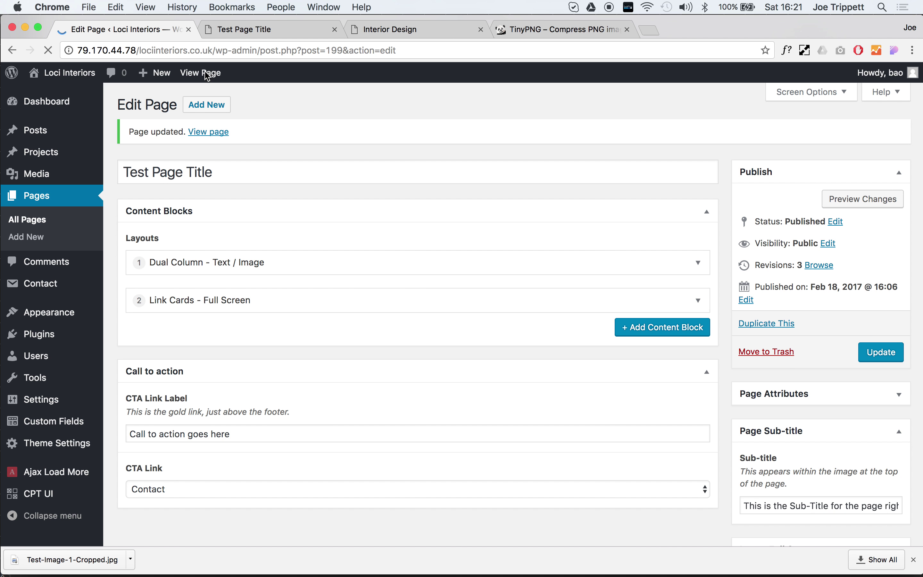
View the live Test Page Title page in a new tab and check how the full-screen featured image displays
{"action": "left_click", "coordinate": [205, 76], "text": "super"}
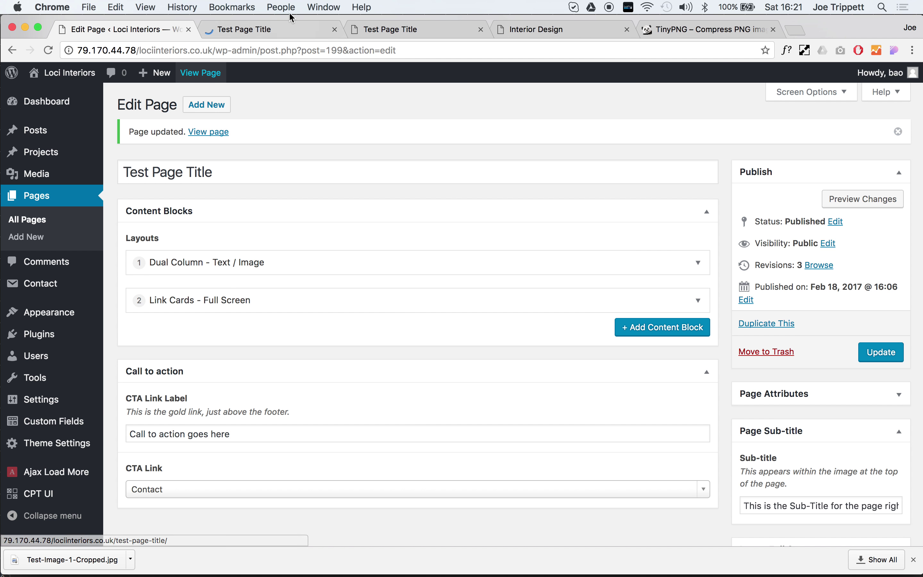
{"action": "left_click", "coordinate": [289, 28]}
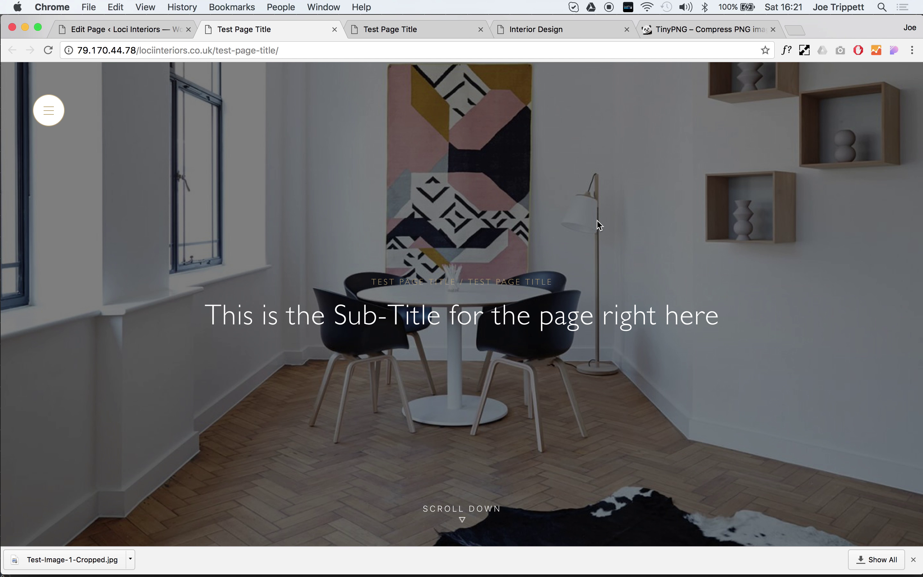
{"action": "left_click", "coordinate": [913, 559]}
{"action": "scroll", "coordinate": [697, 453], "scroll_direction": "down", "scroll_amount": 10}
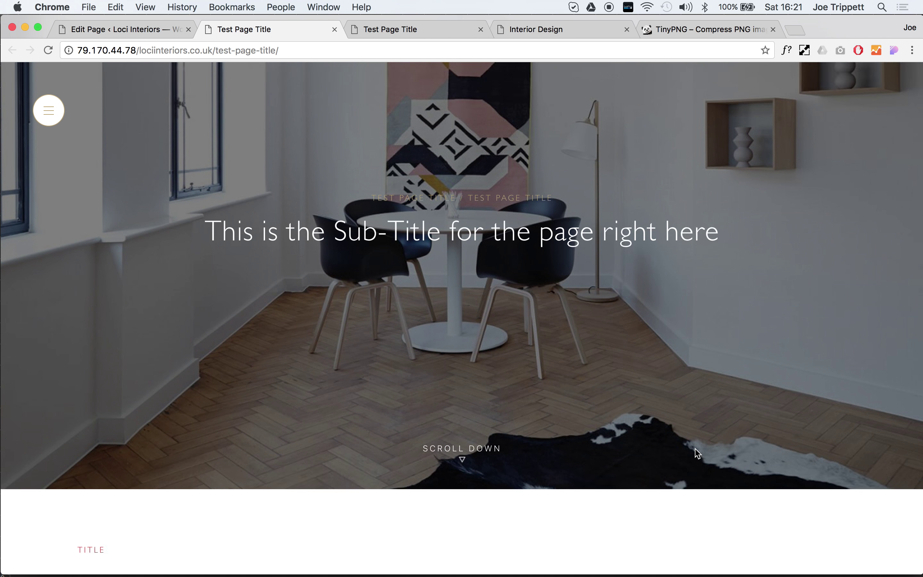
{"action": "scroll", "coordinate": [695, 448], "scroll_direction": "up", "scroll_amount": 10}
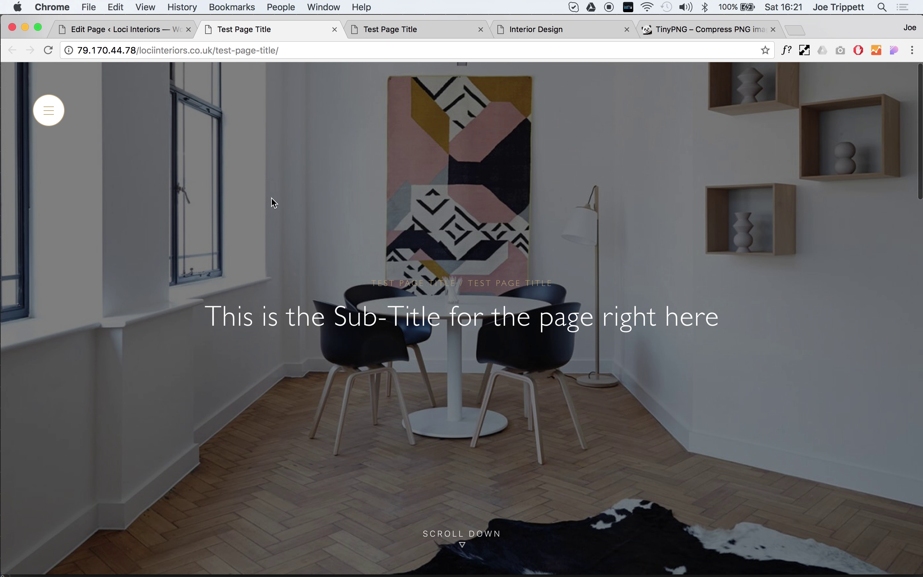
{"action": "left_click", "coordinate": [138, 29]}
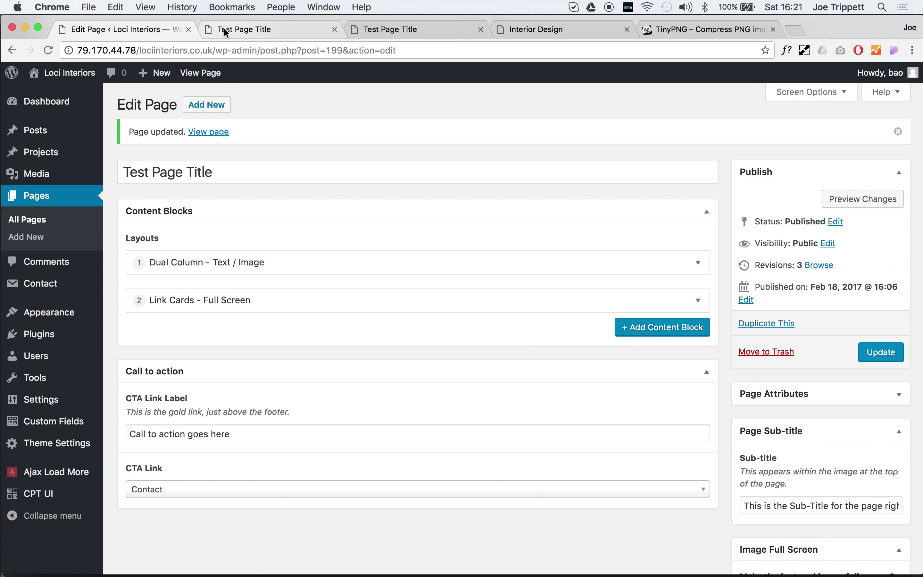
{"action": "left_click", "coordinate": [223, 29]}
Open the Hotel Design Project for editing from the projects list and examine its featured image and gallery slides
{"action": "left_click", "coordinate": [128, 31]}
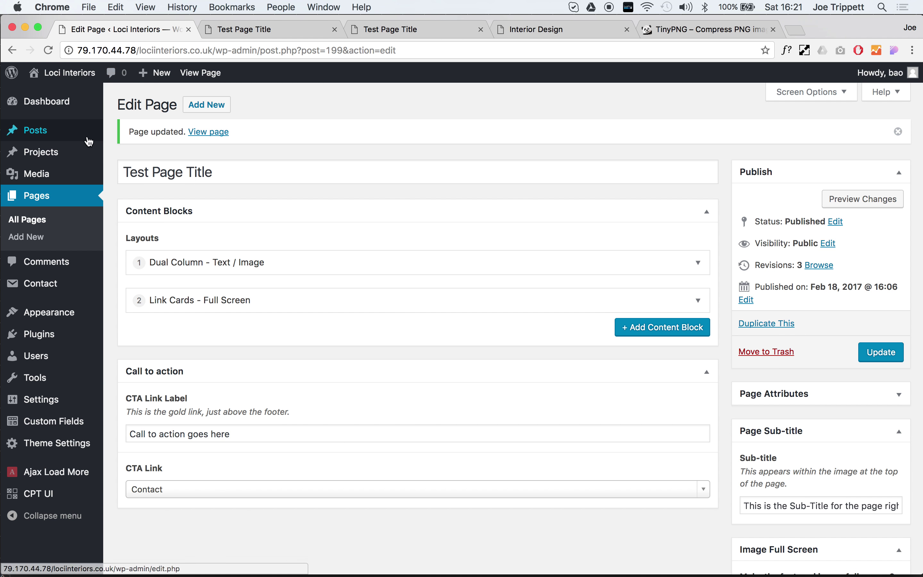
{"action": "left_click", "coordinate": [75, 157]}
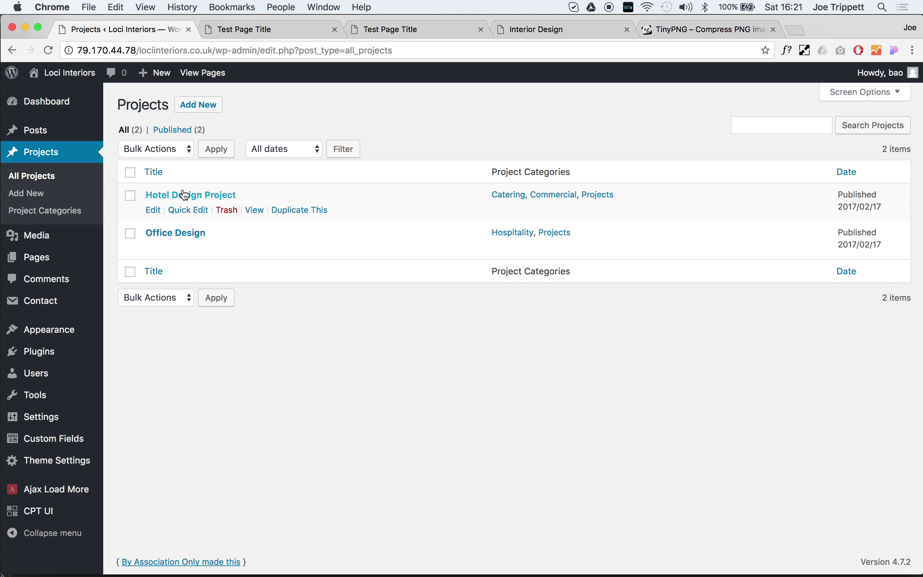
{"action": "left_click", "coordinate": [186, 196]}
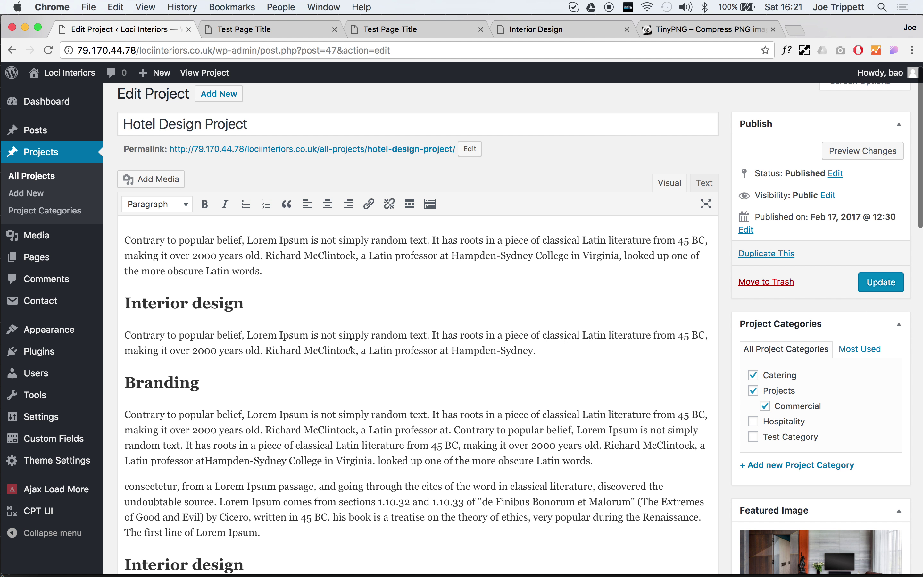
{"action": "scroll", "coordinate": [757, 387], "scroll_direction": "down", "scroll_amount": 5}
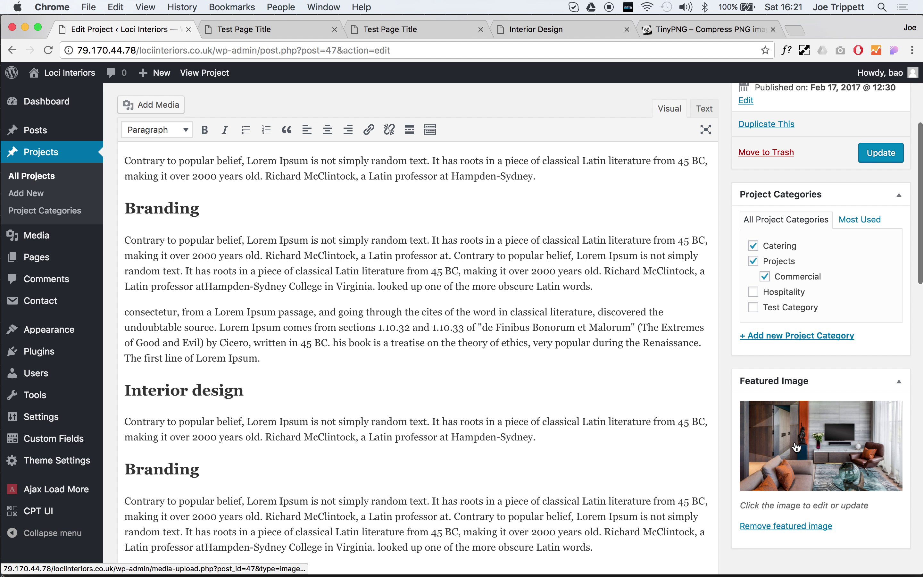
{"action": "scroll", "coordinate": [796, 447], "scroll_direction": "down", "scroll_amount": 3}
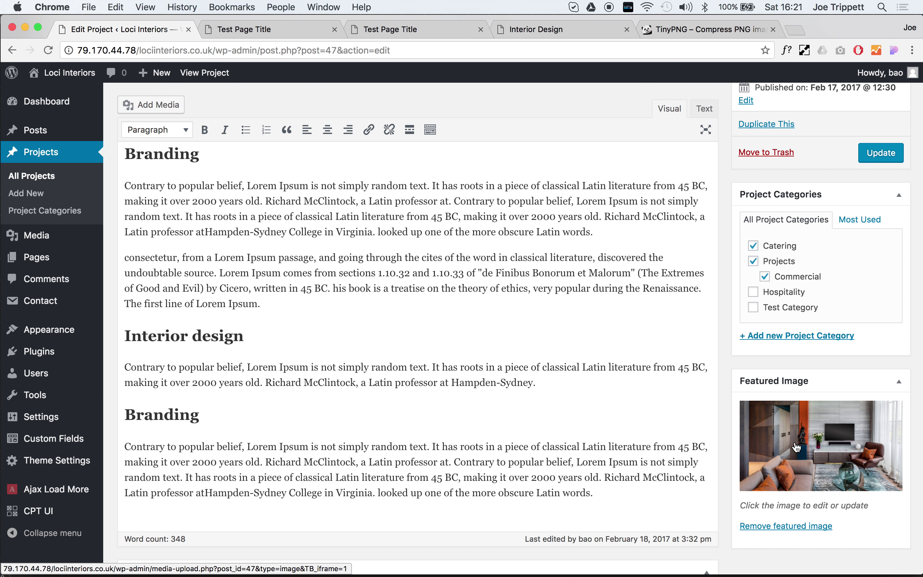
{"action": "scroll", "coordinate": [445, 420], "scroll_direction": "down", "scroll_amount": 10}
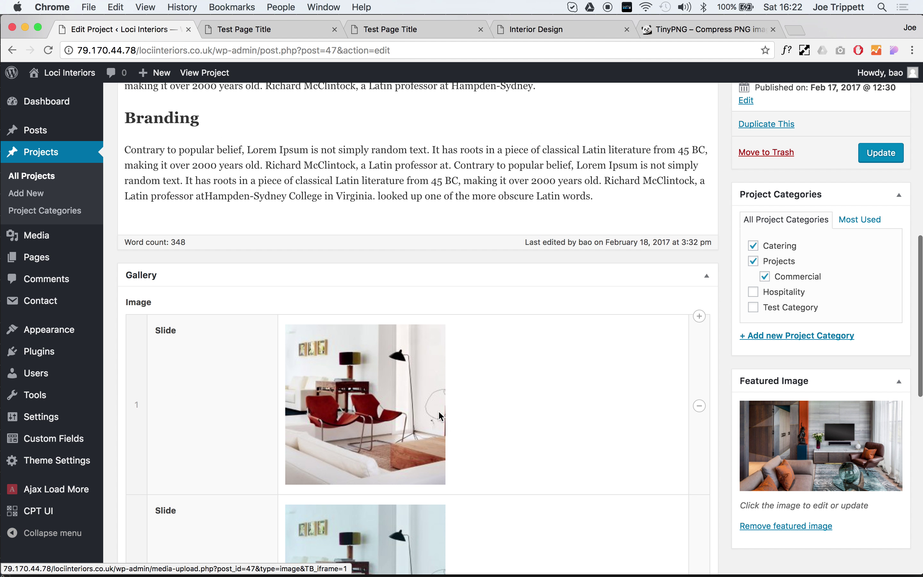
{"action": "scroll", "coordinate": [528, 385], "scroll_direction": "down", "scroll_amount": 7}
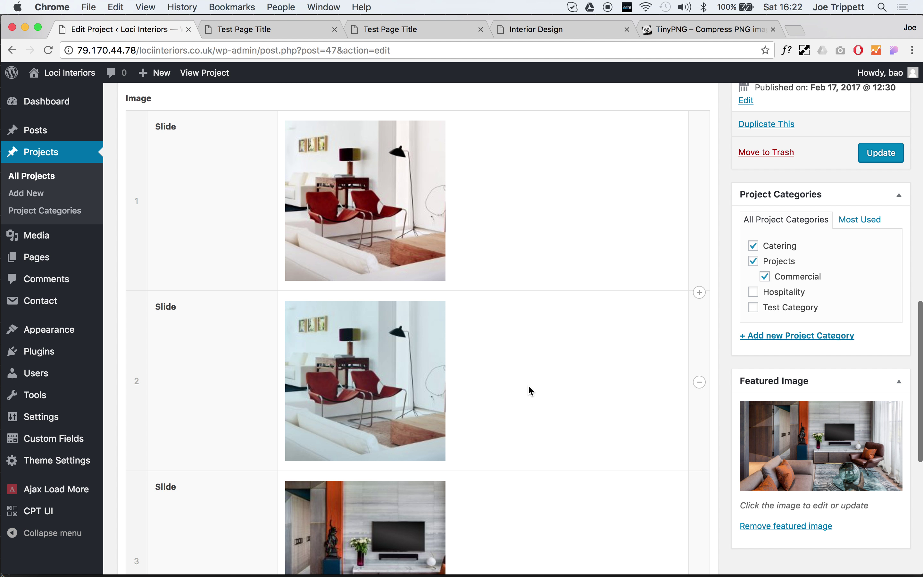
{"action": "scroll", "coordinate": [529, 387], "scroll_direction": "down", "scroll_amount": 6}
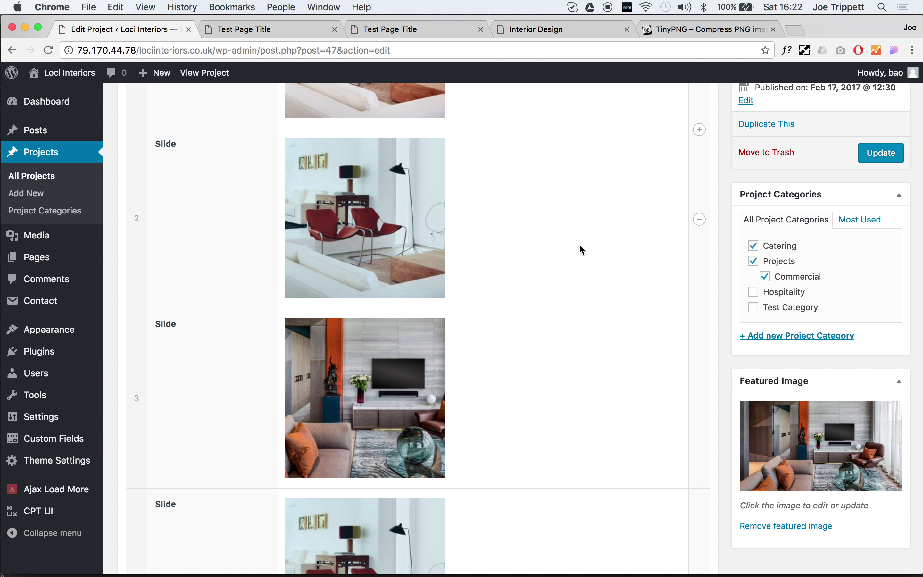
Open Test Image 2.jpg from the desktop in Adobe Photoshop CS6 and check its pixel dimensions without resizing it
{"action": "key", "text": "F11"}
{"action": "left_click", "coordinate": [873, 310]}
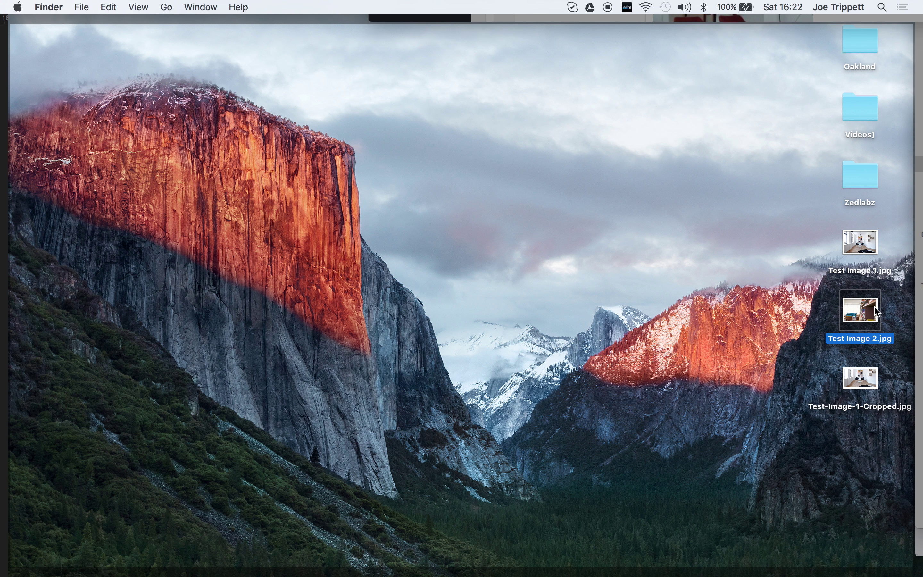
{"action": "right_click", "coordinate": [859, 306]}
{"action": "mouse_move", "coordinate": [837, 325]}
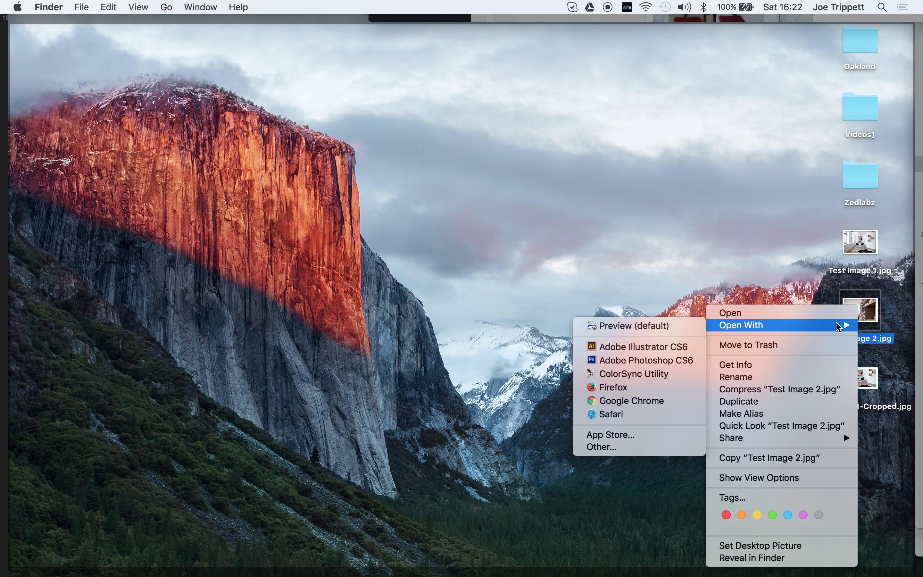
{"action": "left_click", "coordinate": [668, 360]}
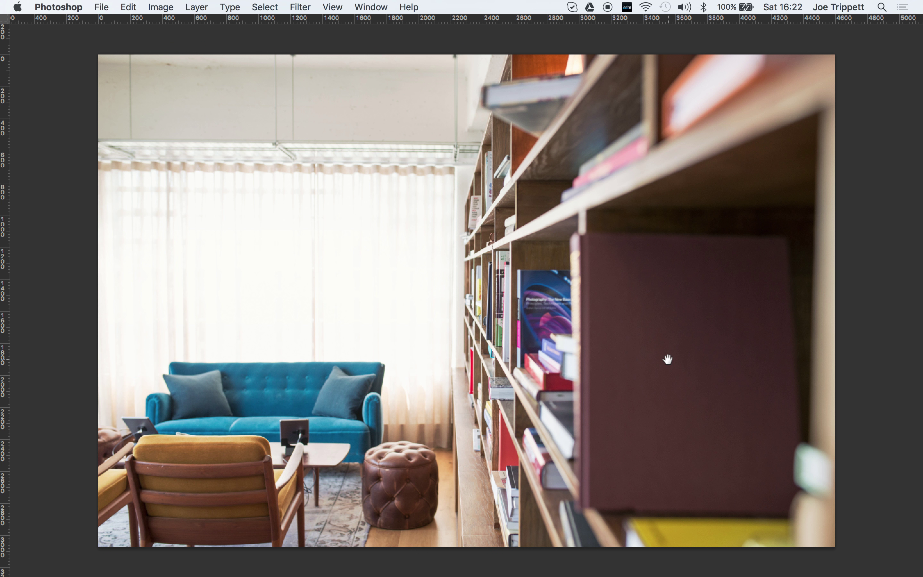
{"action": "key", "text": "super+alt+i"}
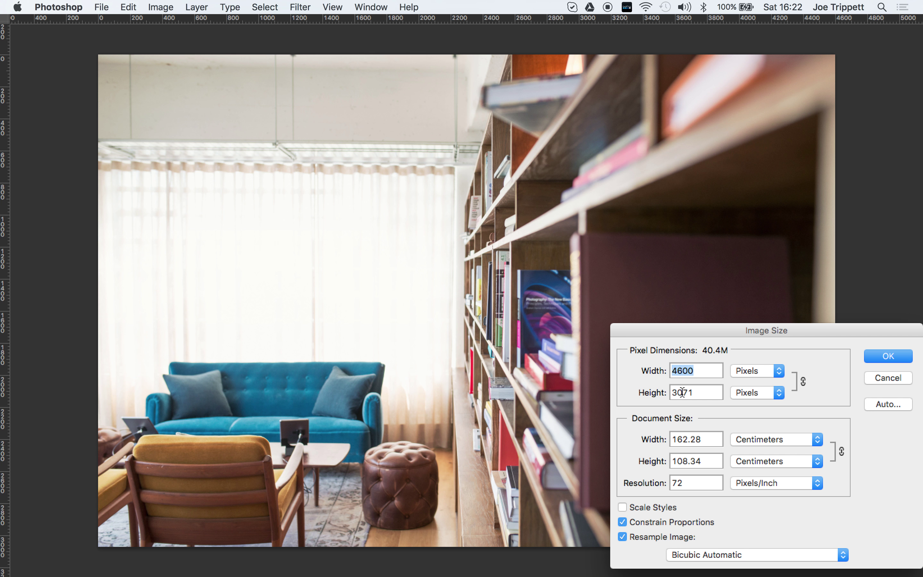
{"action": "left_click", "coordinate": [873, 377]}
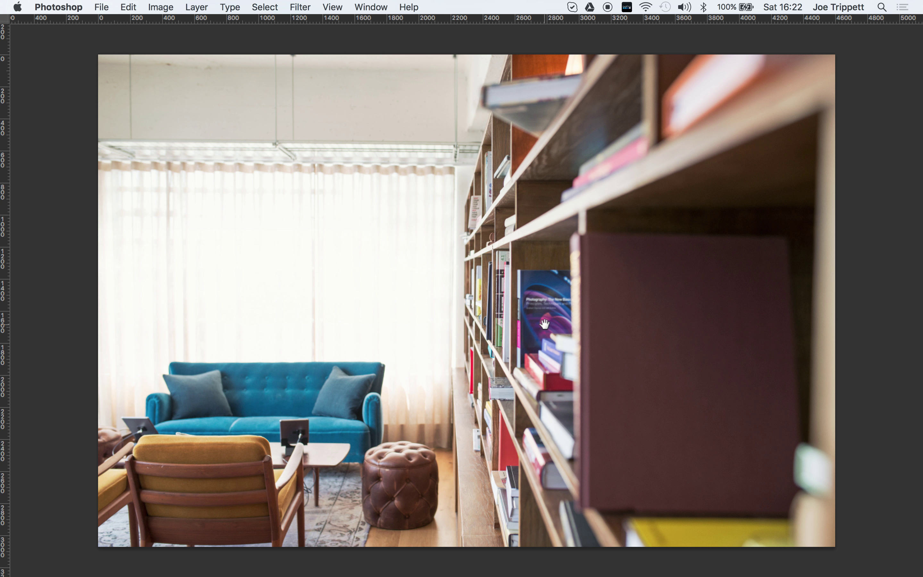
Show the hidden interface panels and convert the locked Background into an editable layer named Layer 0
{"action": "key", "text": "Tab"}
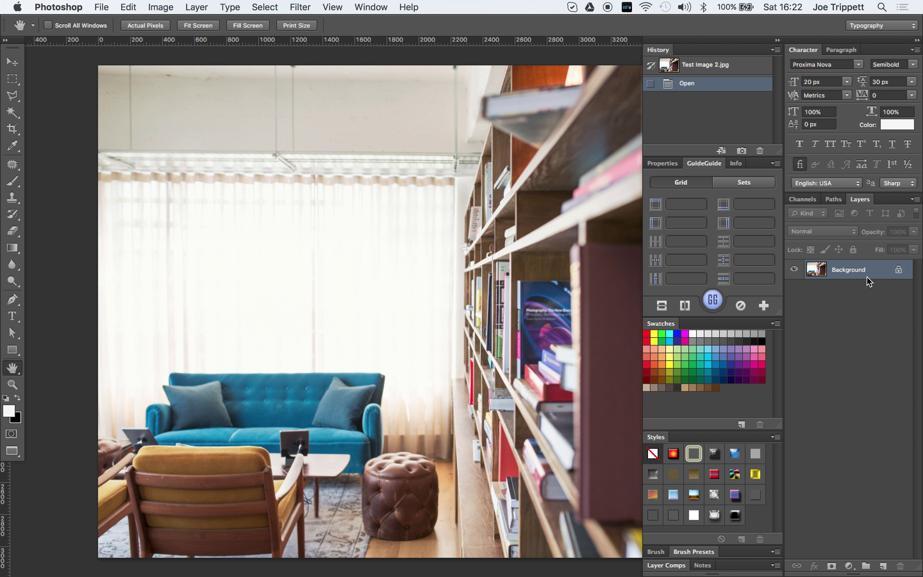
{"action": "double_click", "coordinate": [893, 271]}
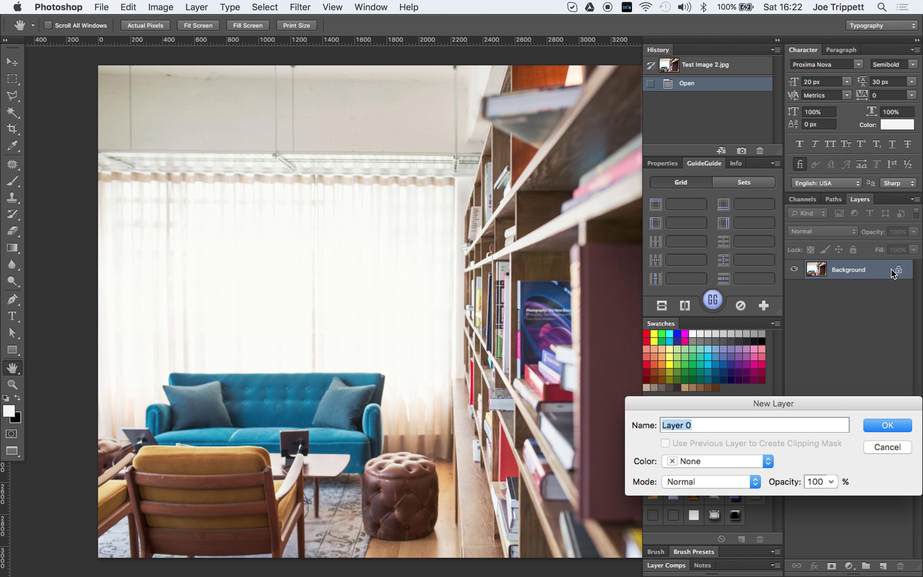
{"action": "left_click", "coordinate": [903, 425]}
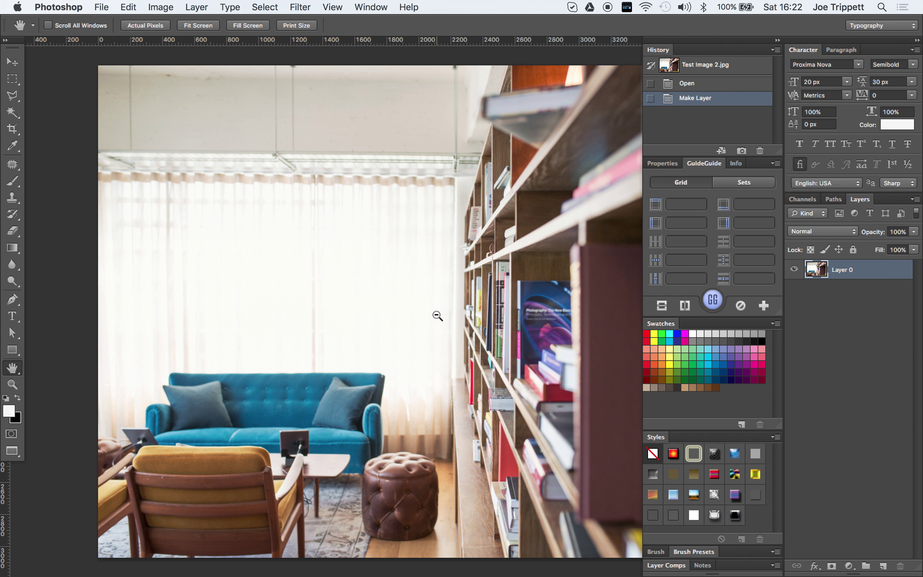
Set the canvas size to 1200 by 1200 pixels with a centre anchor, accepting the clipping
{"action": "key", "text": "super+alt+c"}
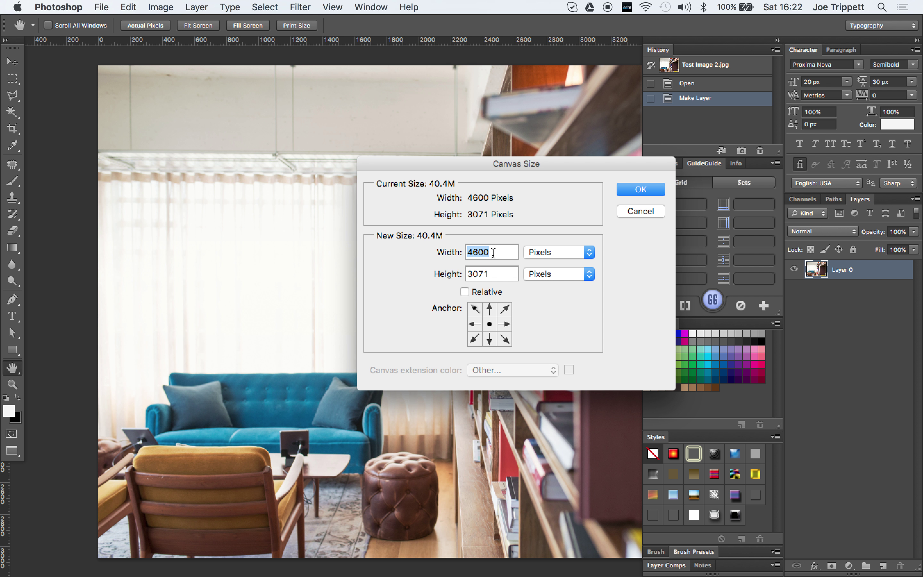
{"action": "type", "text": "1200"}
{"action": "key", "text": "Tab"}
{"action": "type", "text": "1200"}
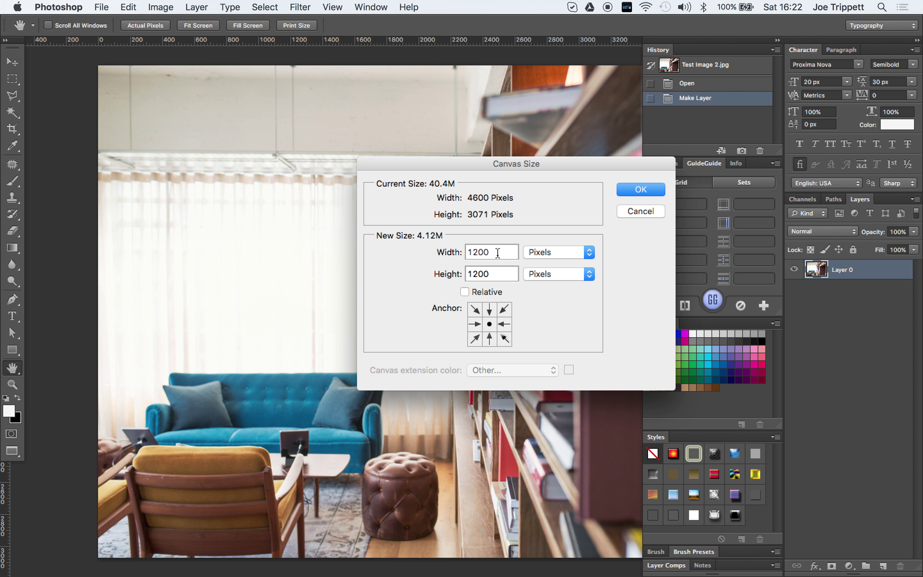
{"action": "left_click", "coordinate": [633, 190]}
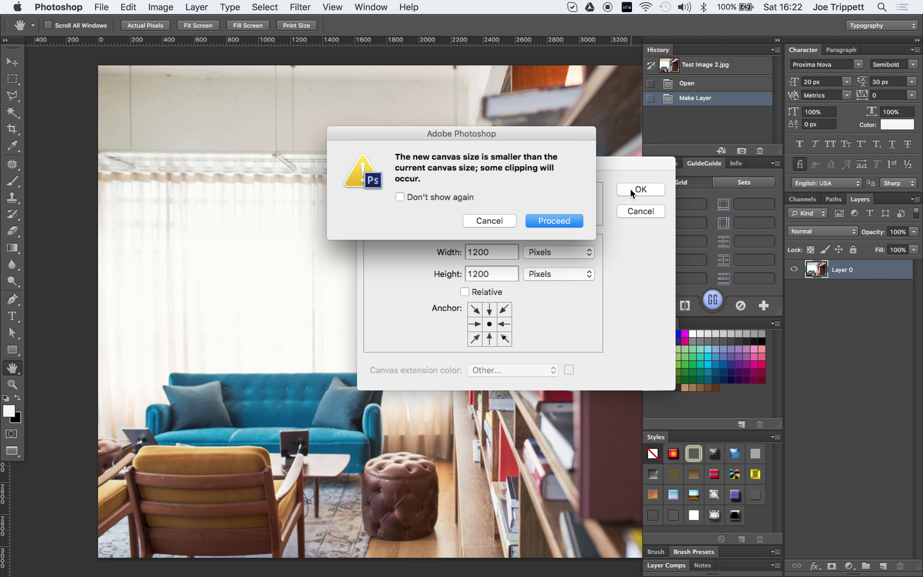
{"action": "left_click", "coordinate": [554, 221]}
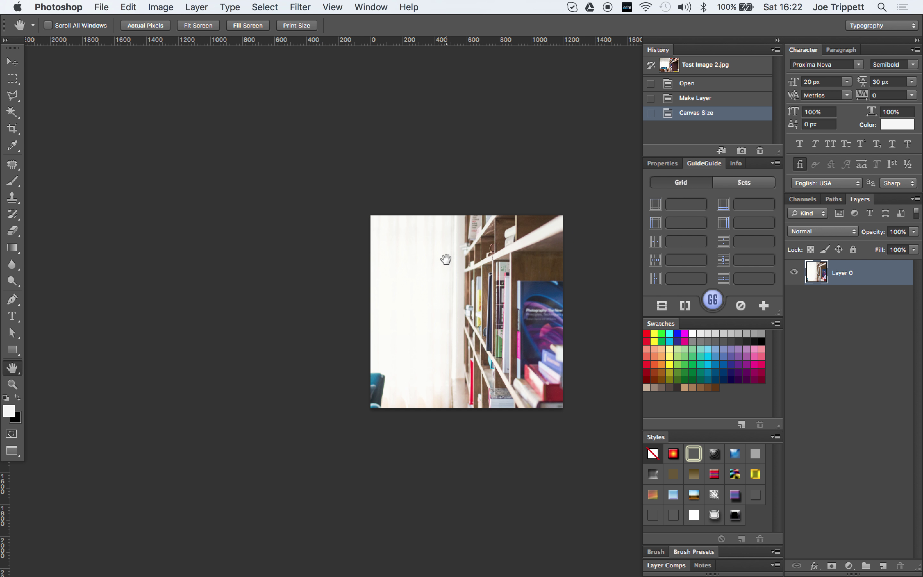
Scale the photo layer to about 40% and place it at X 926 px, Y 600 px to frame the blue sofa in the square canvas
{"action": "key", "text": "super+t"}
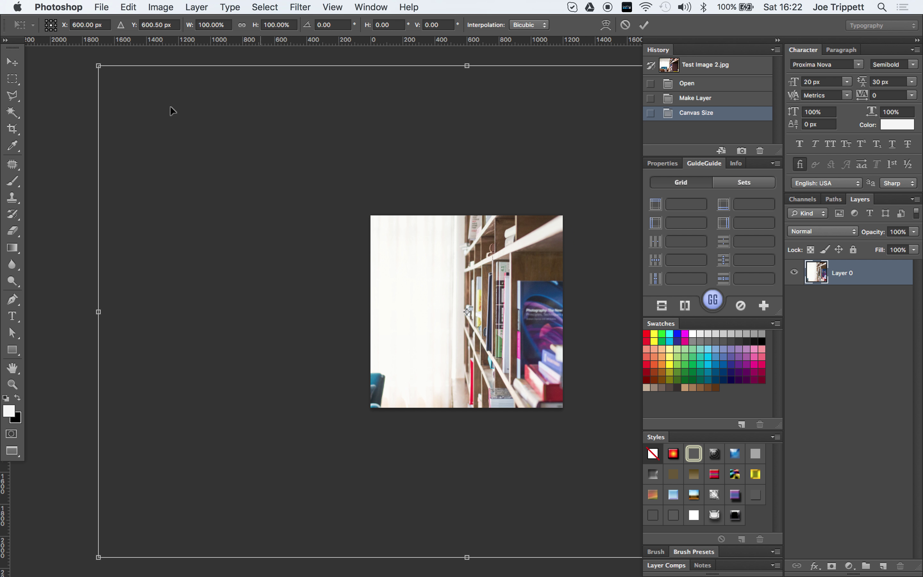
{"action": "left_click_drag", "start_coordinate": [98, 65], "coordinate": [352, 363]}
{"action": "left_click_drag", "start_coordinate": [423, 452], "coordinate": [389, 407]}
{"action": "scroll", "coordinate": [391, 406], "scroll_direction": "down", "scroll_amount": 8}
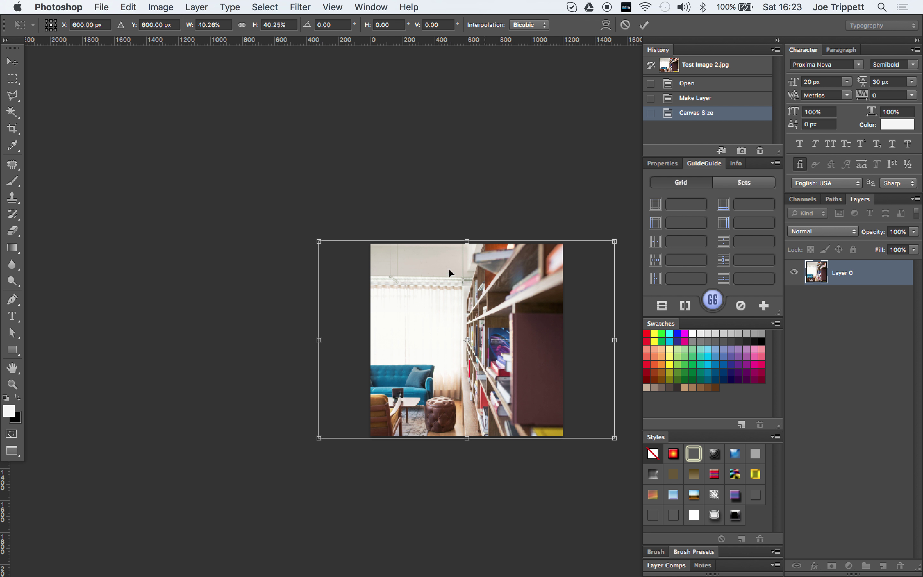
{"action": "left_click_drag", "start_coordinate": [449, 326], "coordinate": [500, 322]}
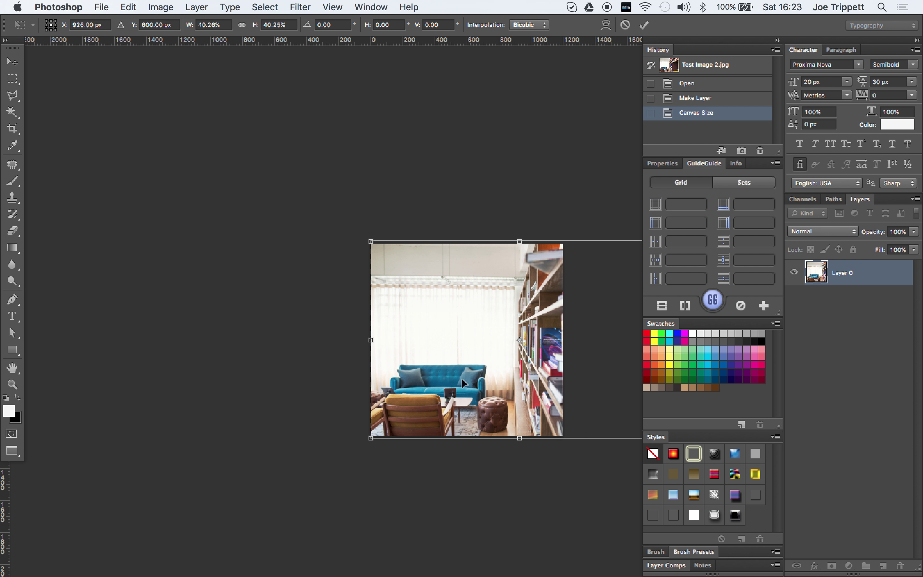
{"action": "scroll", "coordinate": [434, 358], "scroll_direction": "right", "scroll_amount": 3}
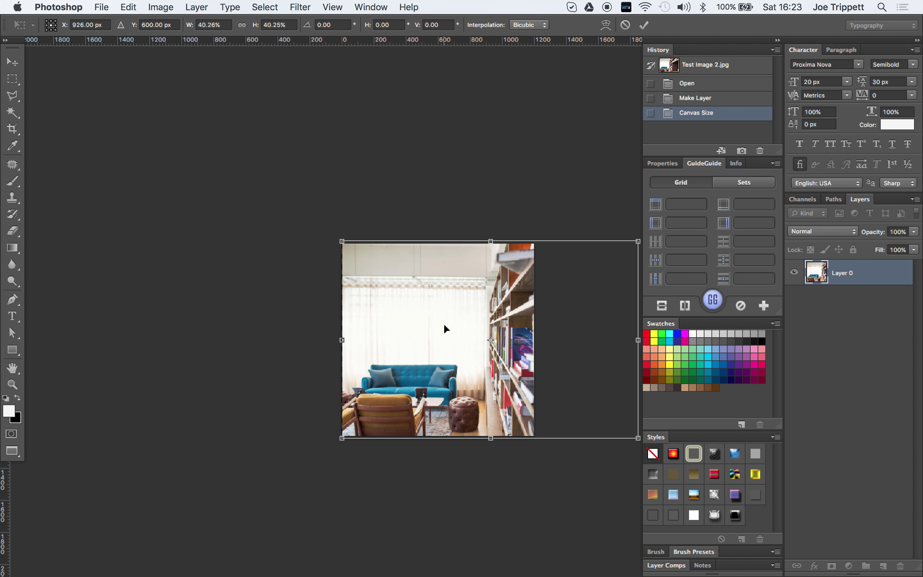
{"action": "key", "text": "Return"}
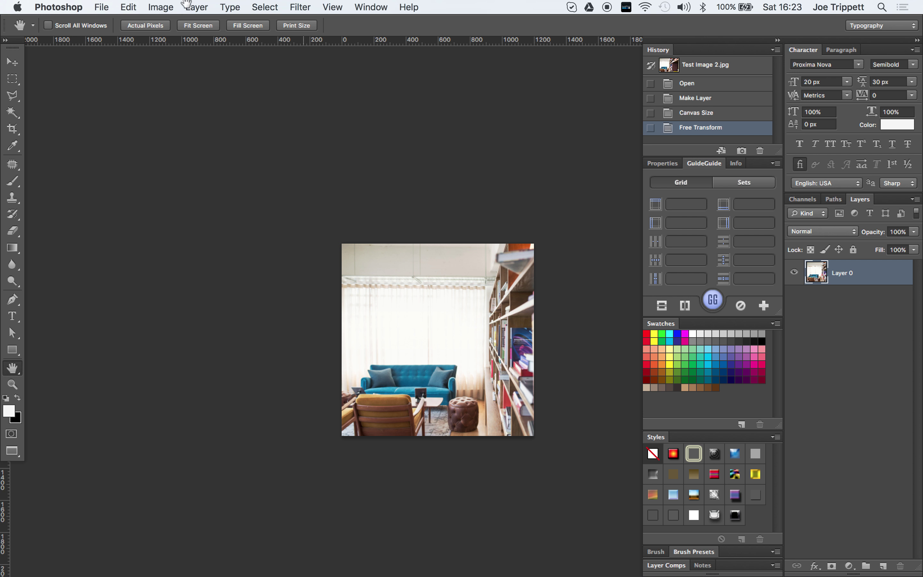
Export the square image for the web as a JPEG named Test-Image-2-Cropped.jpg on the desktop
{"action": "left_click", "coordinate": [99, 5]}
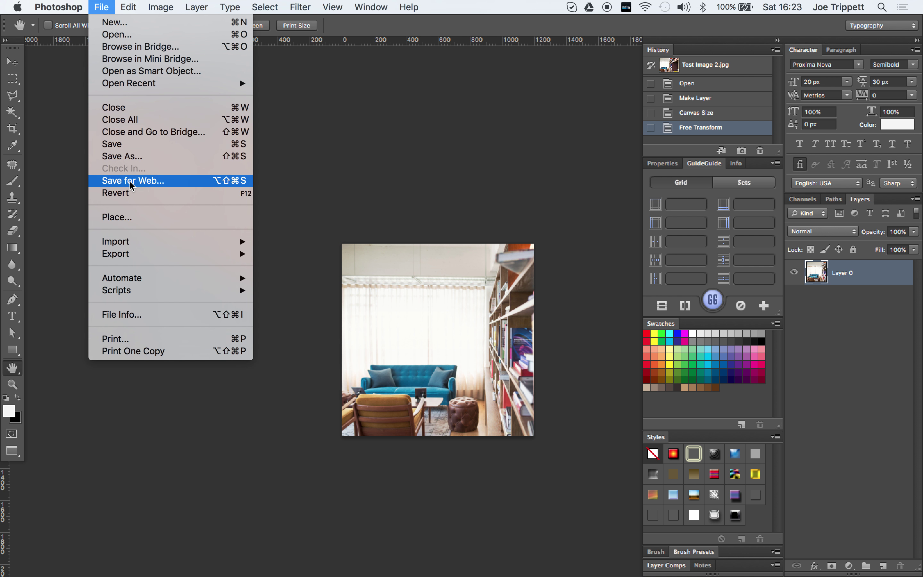
{"action": "left_click", "coordinate": [136, 183]}
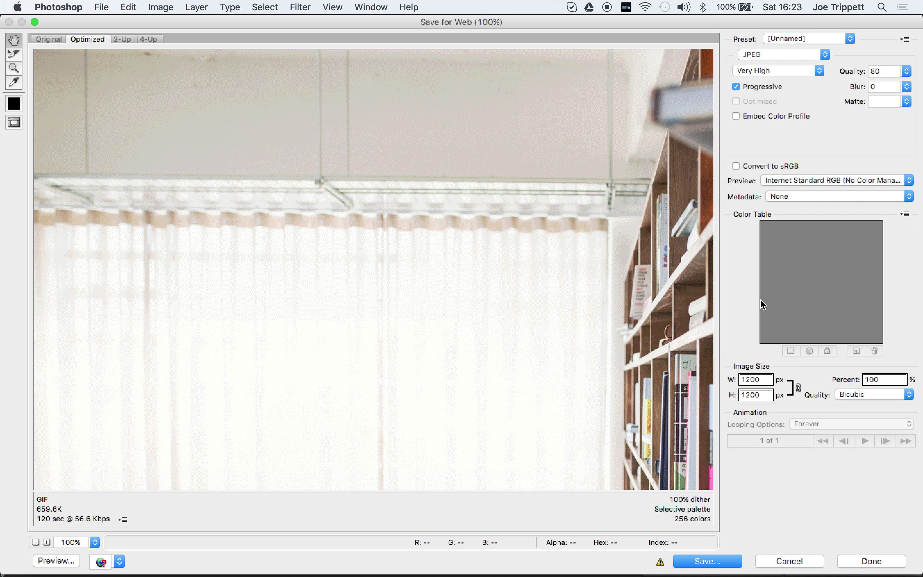
{"action": "left_click", "coordinate": [708, 561]}
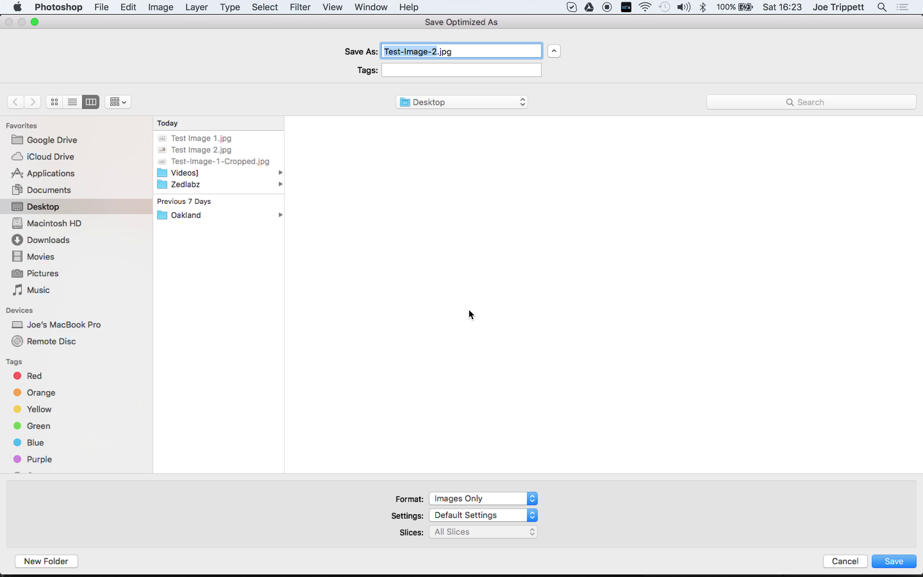
{"action": "key", "text": "Right"}
{"action": "type", "text": "-Croppe"}
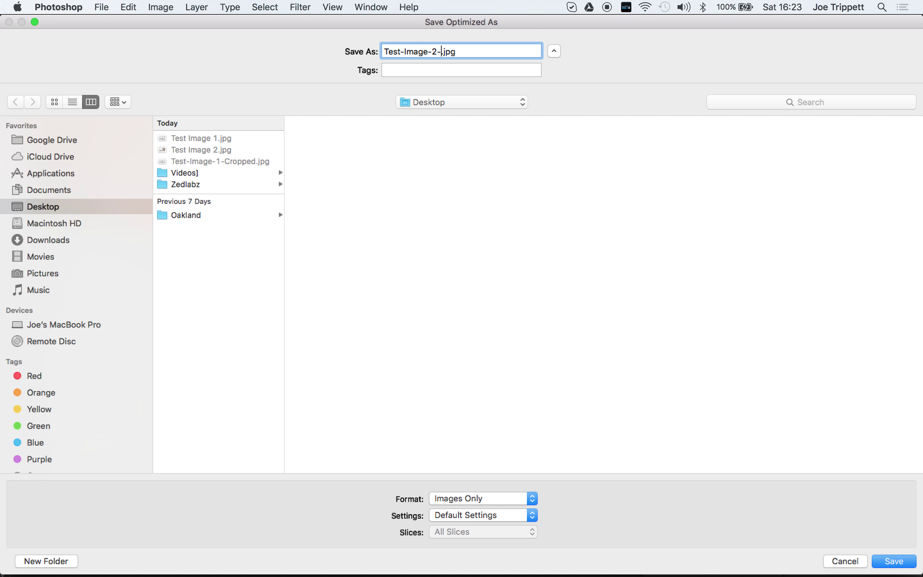
{"action": "type", "text": "d"}
{"action": "key", "text": "Return"}
Switch to Chrome, compress Test-Image-2-Cropped.jpg from the desktop with TinyPNG, and download the compressed version
{"action": "key", "text": "super+Tab"}
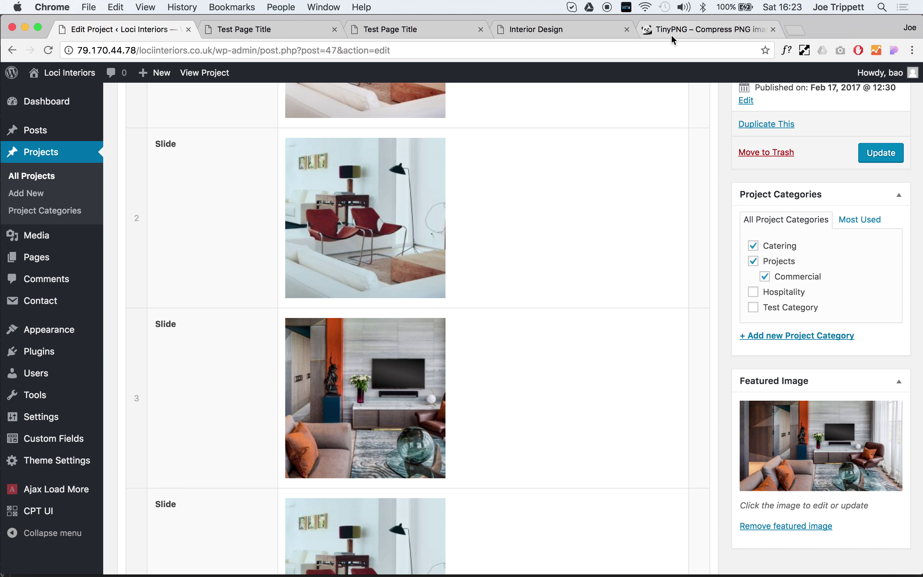
{"action": "left_click", "coordinate": [671, 32]}
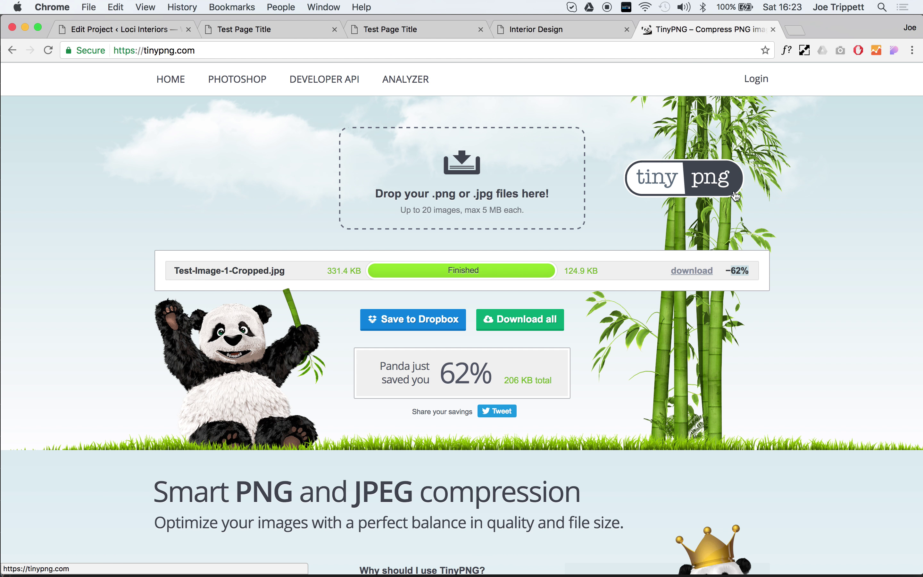
{"action": "key", "text": "F11"}
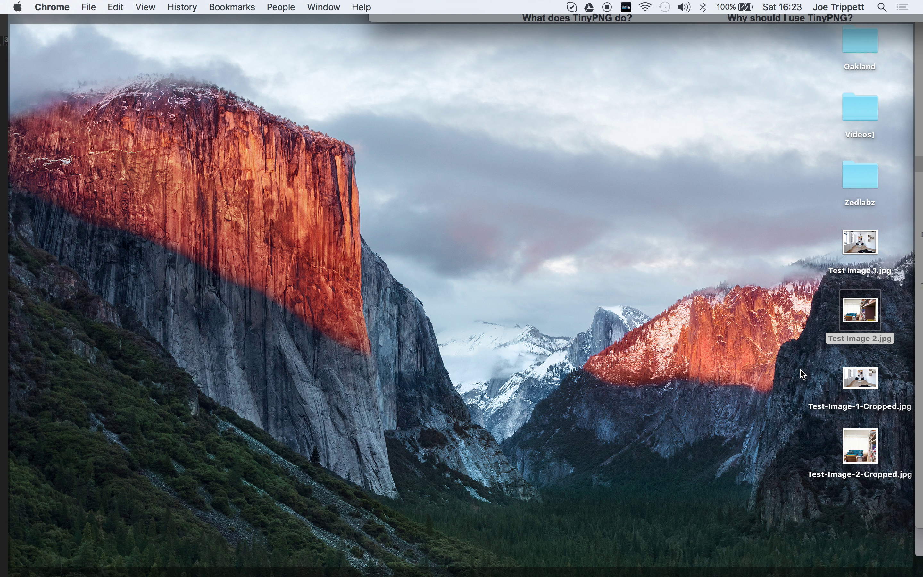
{"action": "left_click_drag", "start_coordinate": [855, 452], "coordinate": [415, 212]}
{"action": "key", "text": "F11"}
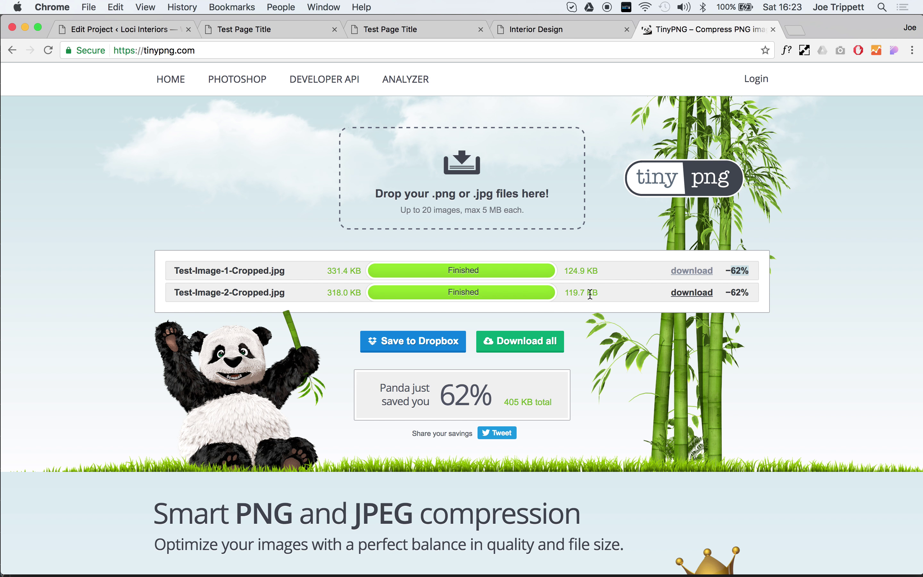
{"action": "left_click", "coordinate": [680, 300]}
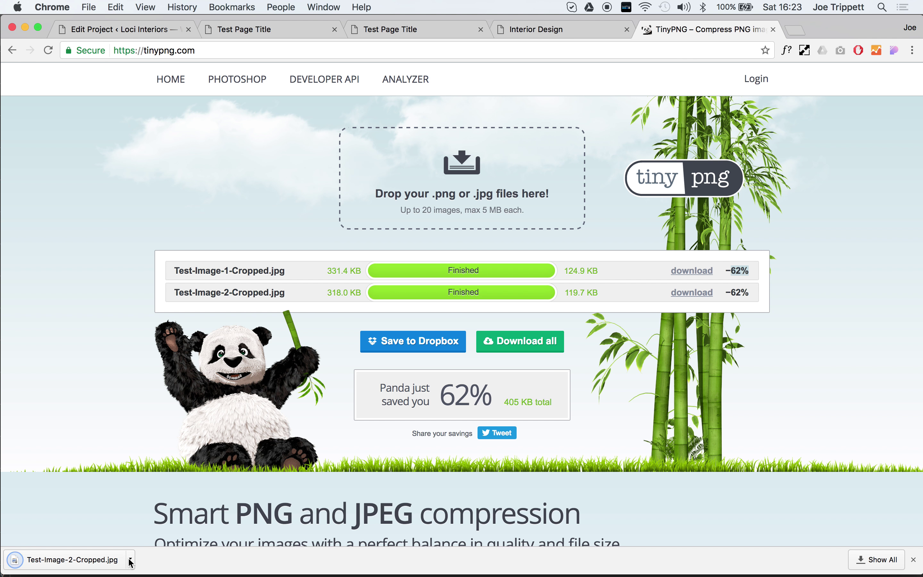
Switch to Finder and move the compressed Test-Image-2-Cropped.jpg from Downloads to the desktop, keeping both it and the existing file
{"action": "key", "text": "super+Tab"}
{"action": "key", "text": "super+Tab"}
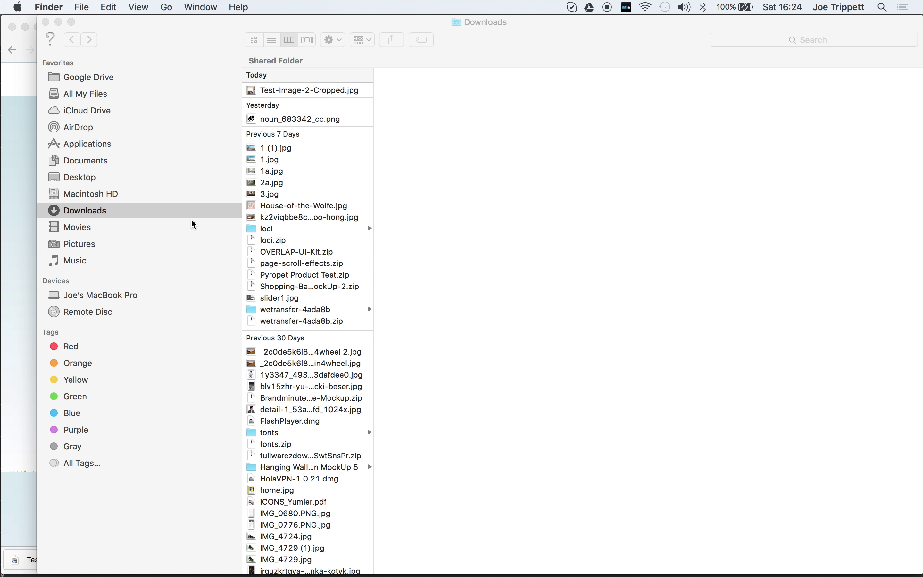
{"action": "left_click", "coordinate": [309, 96]}
{"action": "left_click_drag", "start_coordinate": [309, 95], "coordinate": [604, 297]}
{"action": "key", "text": "F11"}
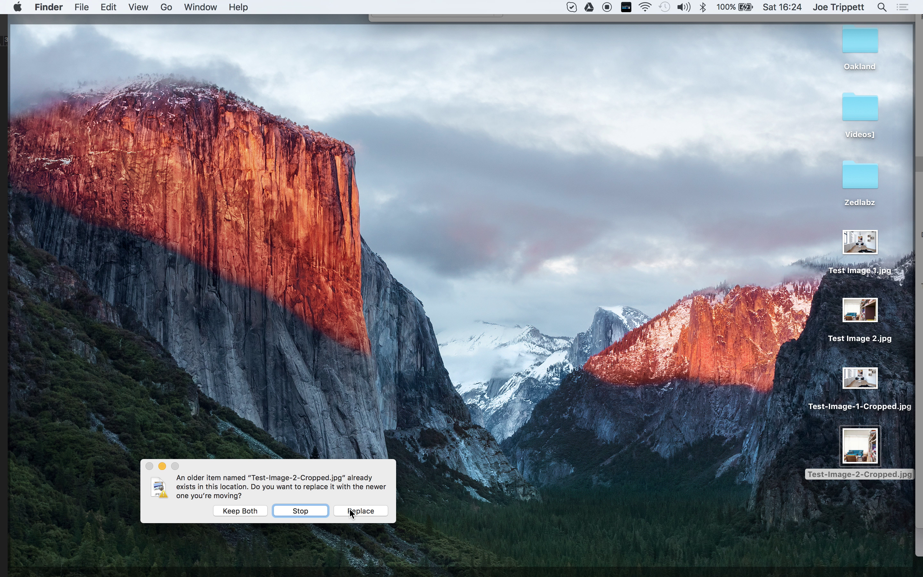
{"action": "left_click", "coordinate": [253, 512]}
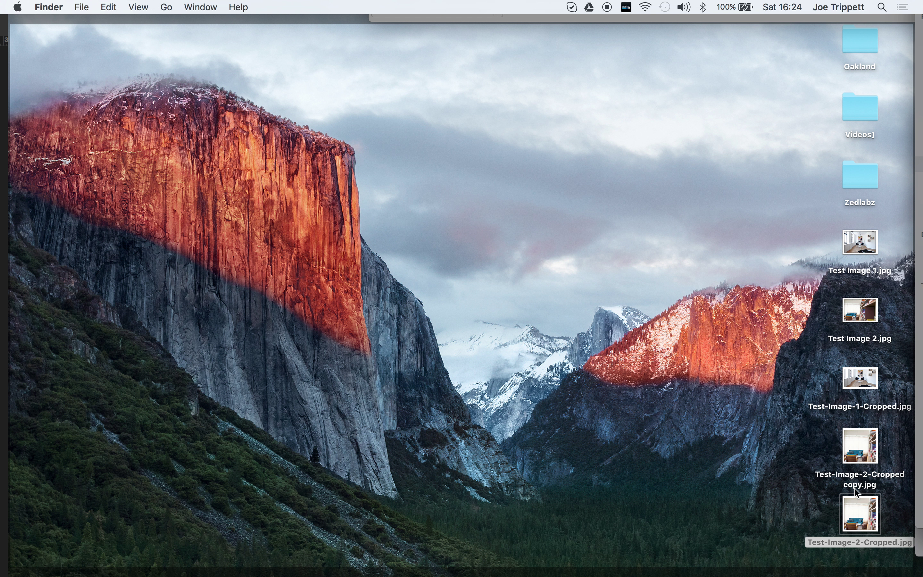
Preview Test-Image-2-Cropped copy.jpg on the desktop
{"action": "left_click", "coordinate": [861, 450]}
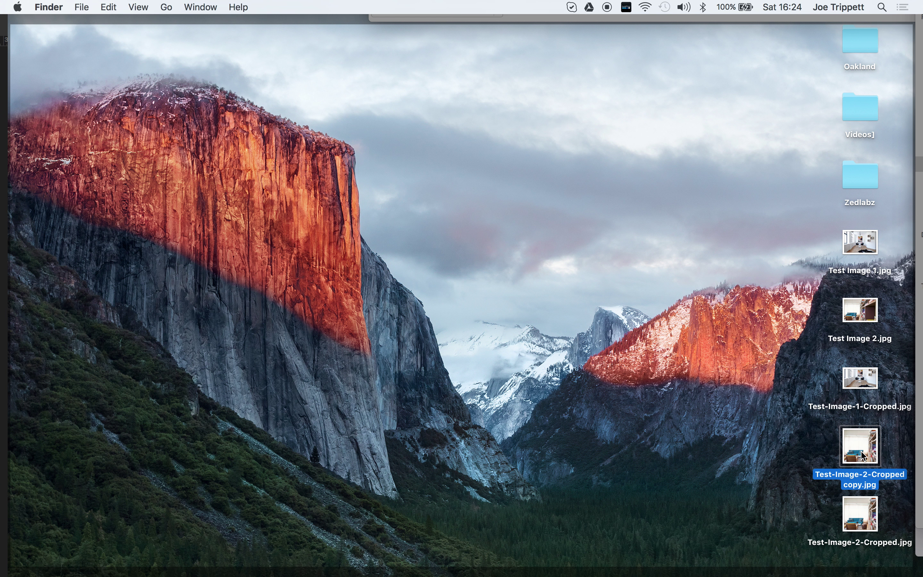
{"action": "key", "text": "space"}
{"action": "key", "text": "space"}
{"action": "right_click", "coordinate": [861, 446]}
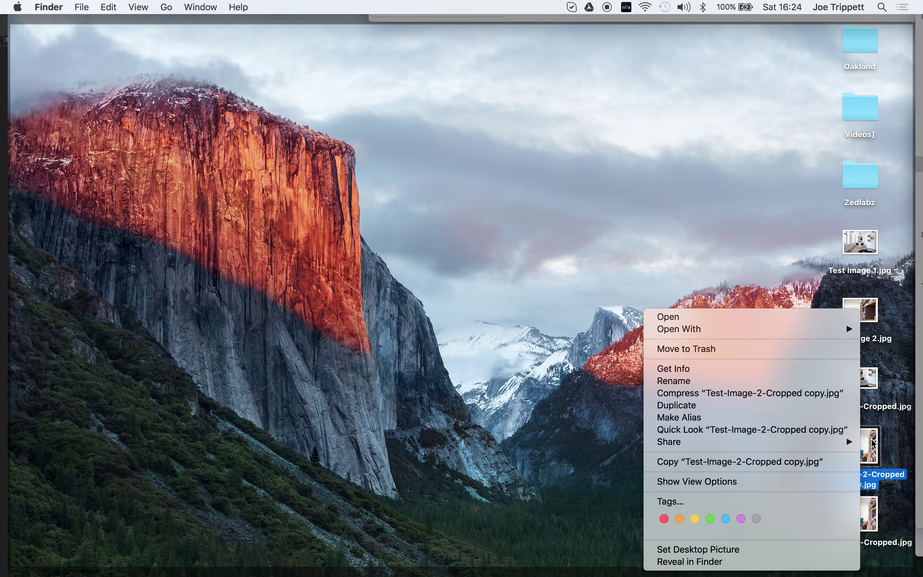
{"action": "left_click", "coordinate": [872, 440]}
Switch to Chrome and add a fifth slide row to the Hotel Design Project's gallery in WordPress
{"action": "key", "text": "F11"}
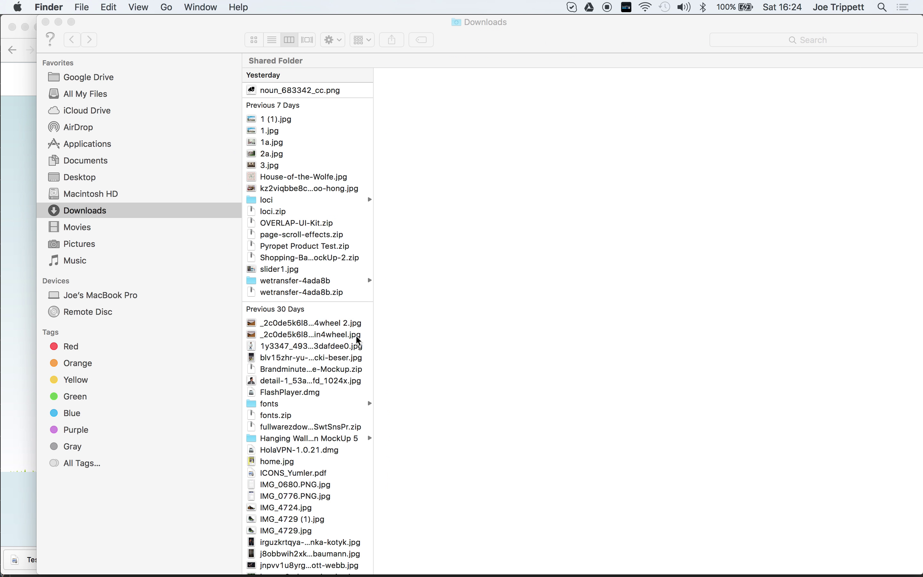
{"action": "key", "text": "super+Tab"}
{"action": "left_click", "coordinate": [364, 292]}
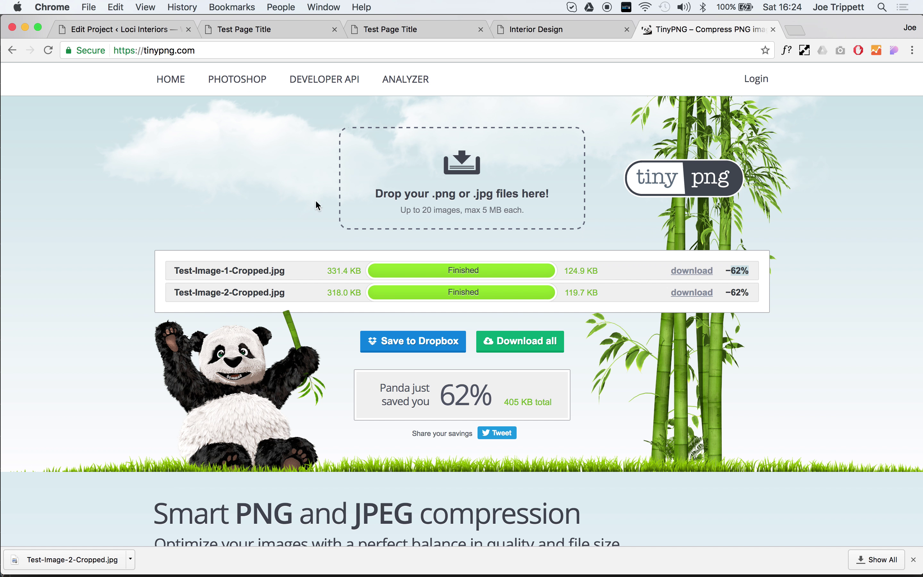
{"action": "left_click", "coordinate": [153, 28]}
{"action": "scroll", "coordinate": [395, 310], "scroll_direction": "down", "scroll_amount": 10}
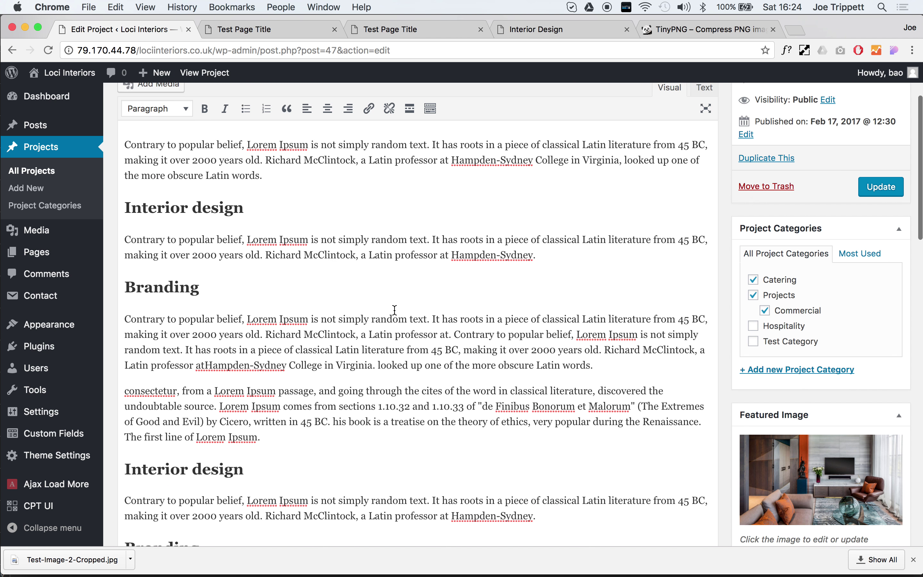
{"action": "scroll", "coordinate": [395, 310], "scroll_direction": "down", "scroll_amount": 10}
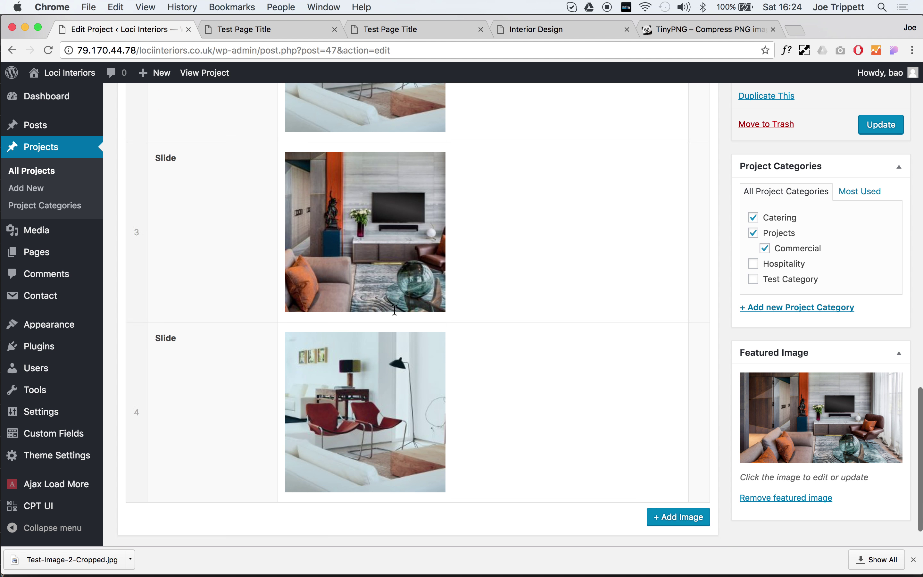
{"action": "left_click", "coordinate": [677, 473]}
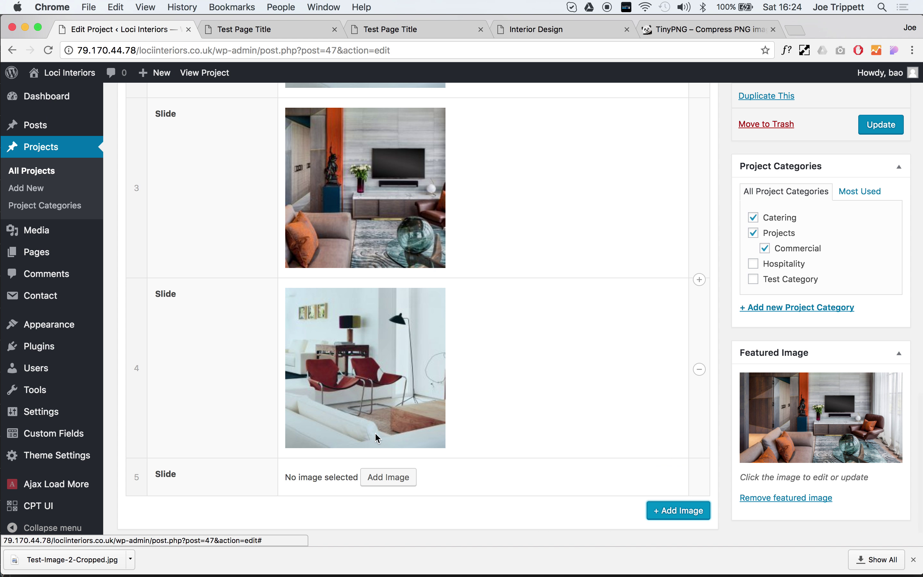
Upload Test-Image-2-Cropped copy.jpg from the desktop and select it as the image of the fifth gallery slide
{"action": "left_click", "coordinate": [381, 477]}
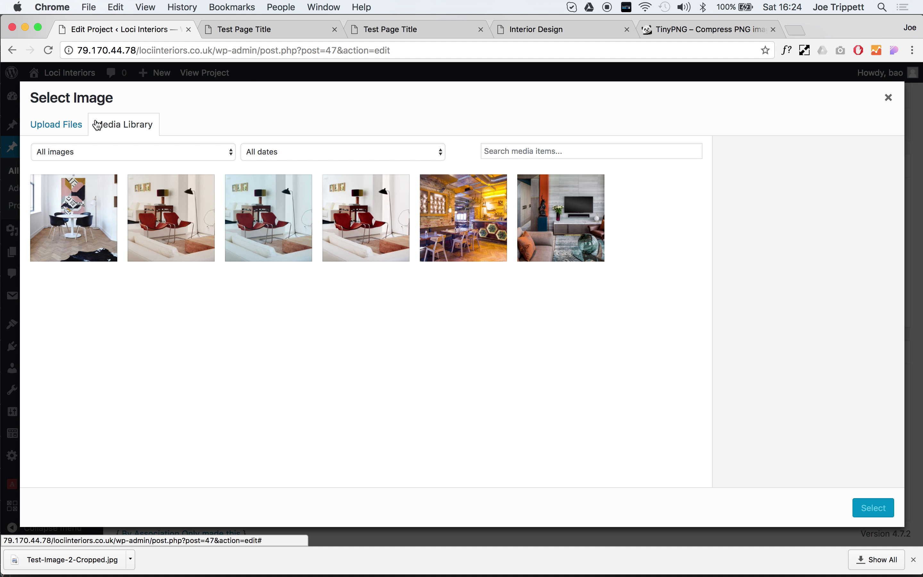
{"action": "left_click", "coordinate": [63, 127]}
{"action": "left_click", "coordinate": [449, 316]}
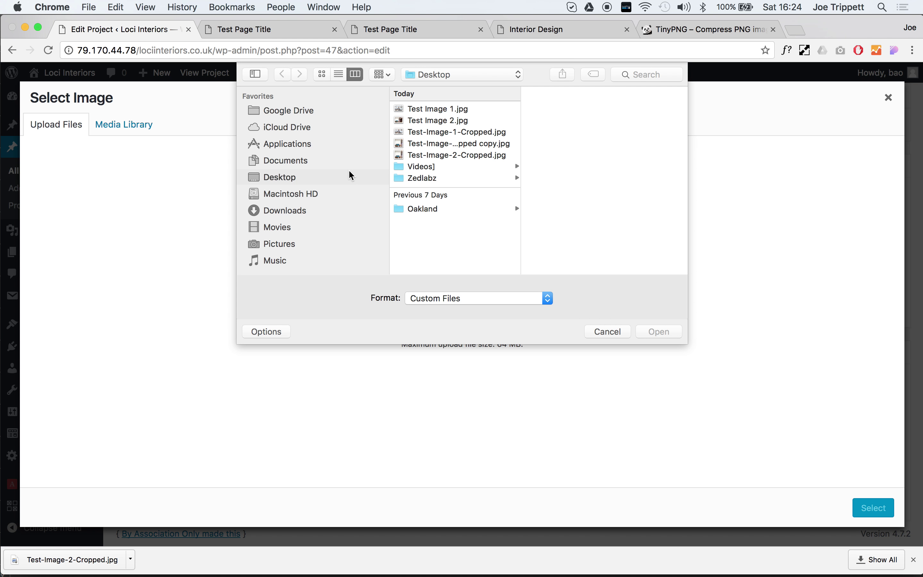
{"action": "left_click", "coordinate": [470, 144]}
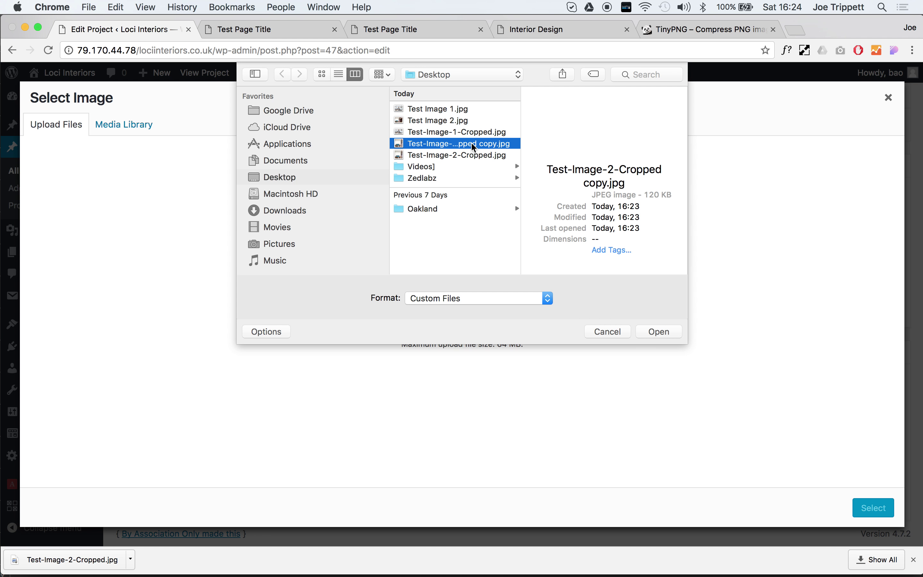
{"action": "left_click", "coordinate": [661, 331]}
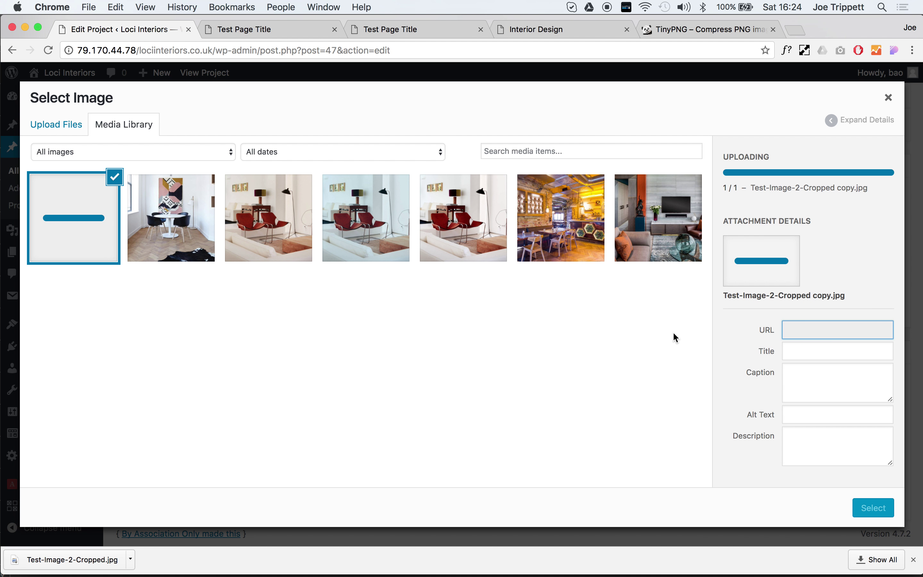
{"action": "left_click", "coordinate": [873, 508]}
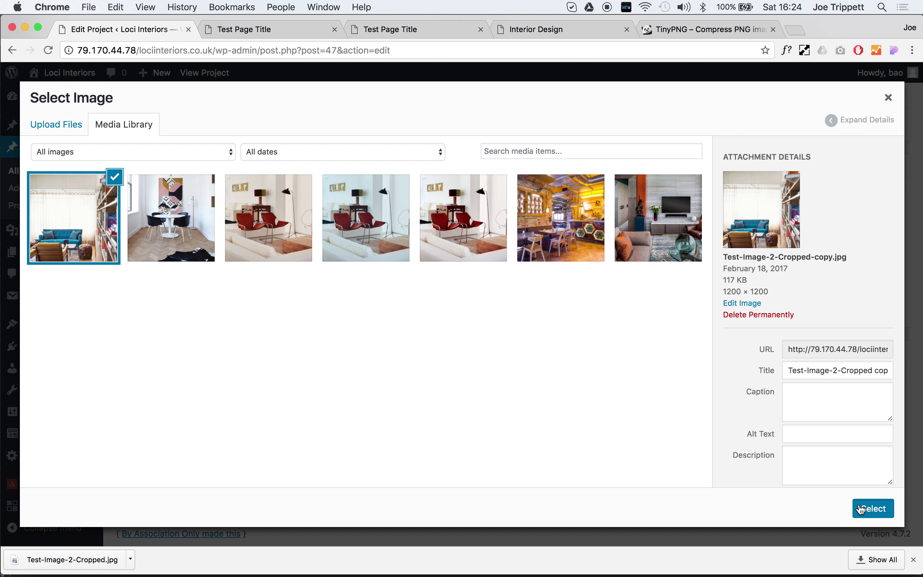
Reorder the gallery so the new blue sofa slide comes first, and update the project
{"action": "scroll", "coordinate": [560, 409], "scroll_direction": "down", "scroll_amount": 2}
{"action": "scroll", "coordinate": [568, 408], "scroll_direction": "down", "scroll_amount": 2}
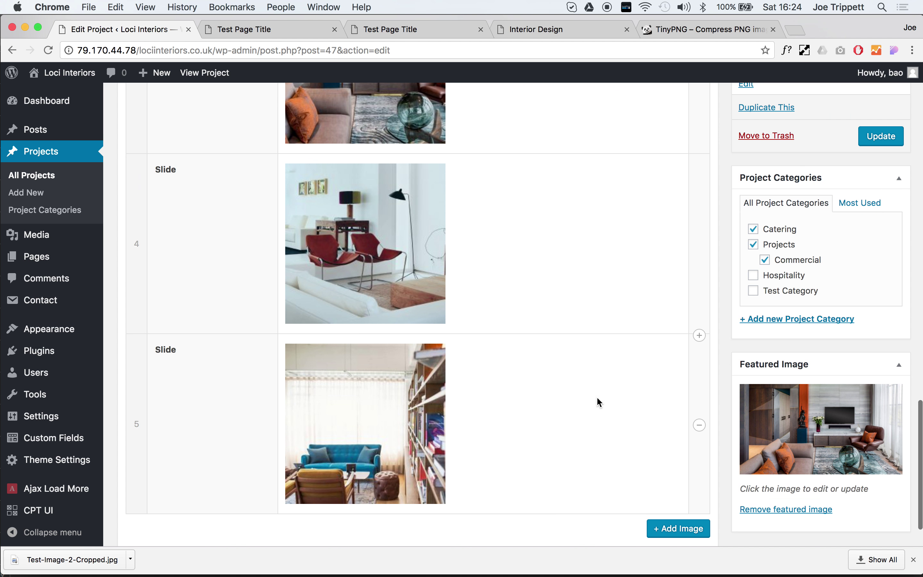
{"action": "left_click_drag", "start_coordinate": [130, 403], "coordinate": [133, 204]}
{"action": "scroll", "coordinate": [133, 204], "scroll_direction": "up", "scroll_amount": 5}
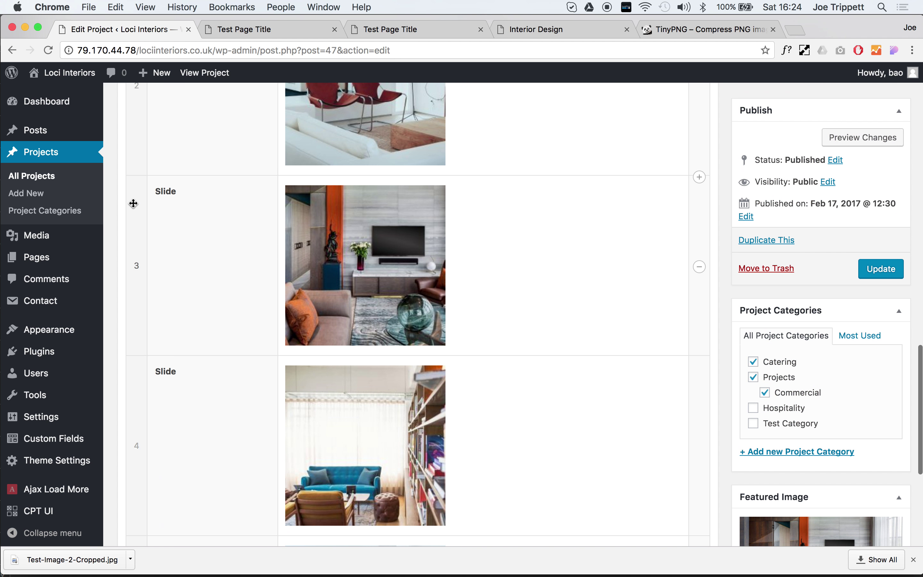
{"action": "left_click_drag", "start_coordinate": [145, 393], "coordinate": [151, 244]}
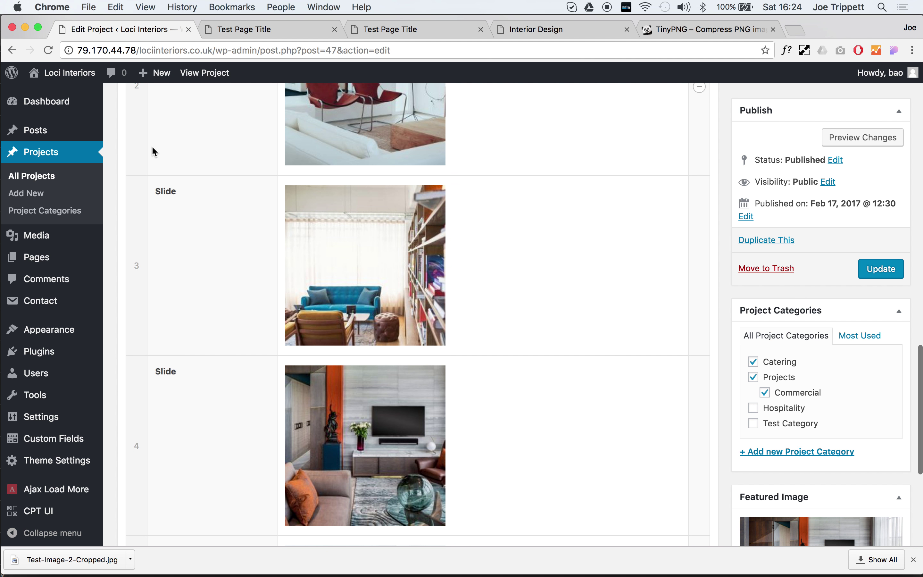
{"action": "scroll", "coordinate": [138, 268], "scroll_direction": "up", "scroll_amount": 5}
{"action": "left_click_drag", "start_coordinate": [134, 441], "coordinate": [138, 297]}
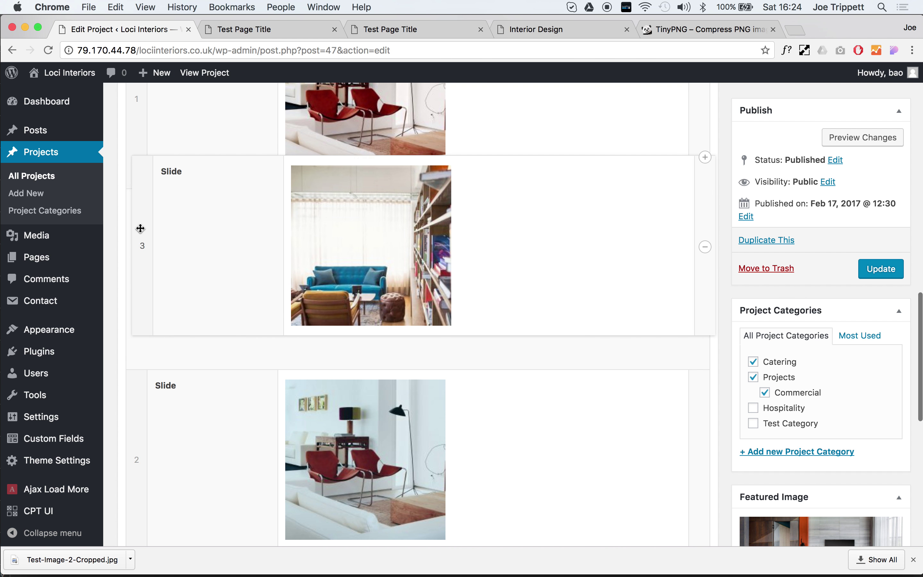
{"action": "scroll", "coordinate": [138, 267], "scroll_direction": "up", "scroll_amount": 6}
{"action": "left_click_drag", "start_coordinate": [139, 490], "coordinate": [142, 308]}
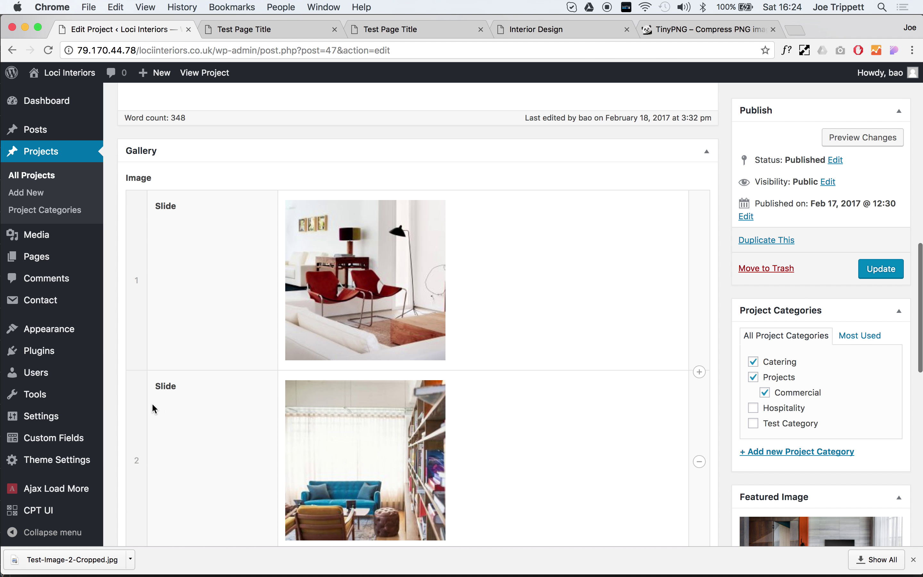
{"action": "left_click_drag", "start_coordinate": [150, 404], "coordinate": [137, 236]}
{"action": "left_click", "coordinate": [871, 280]}
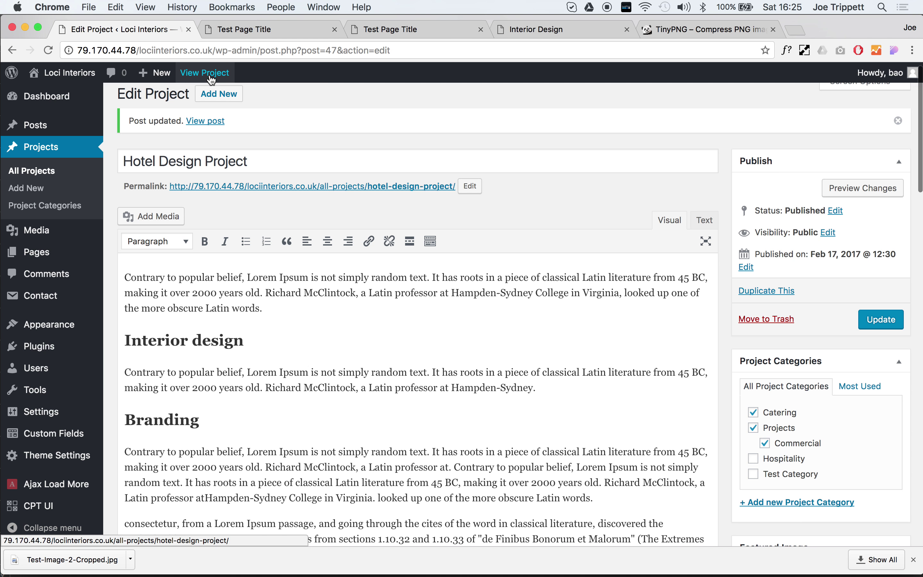
View the project's live page in a new tab and check its slider at full width and back in split view
{"action": "left_click", "coordinate": [211, 74], "text": "super"}
{"action": "left_click", "coordinate": [388, 30]}
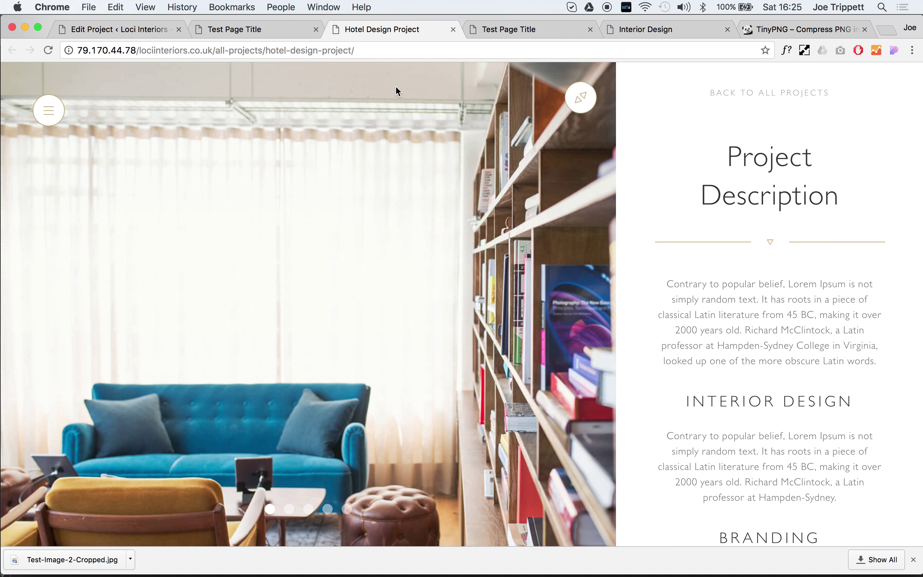
{"action": "left_click", "coordinate": [578, 113]}
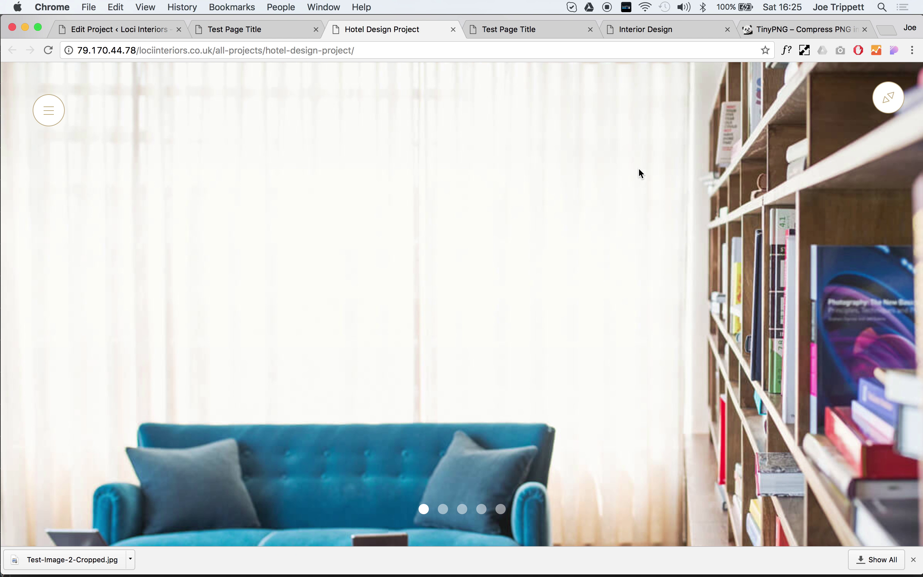
{"action": "left_click", "coordinate": [883, 106]}
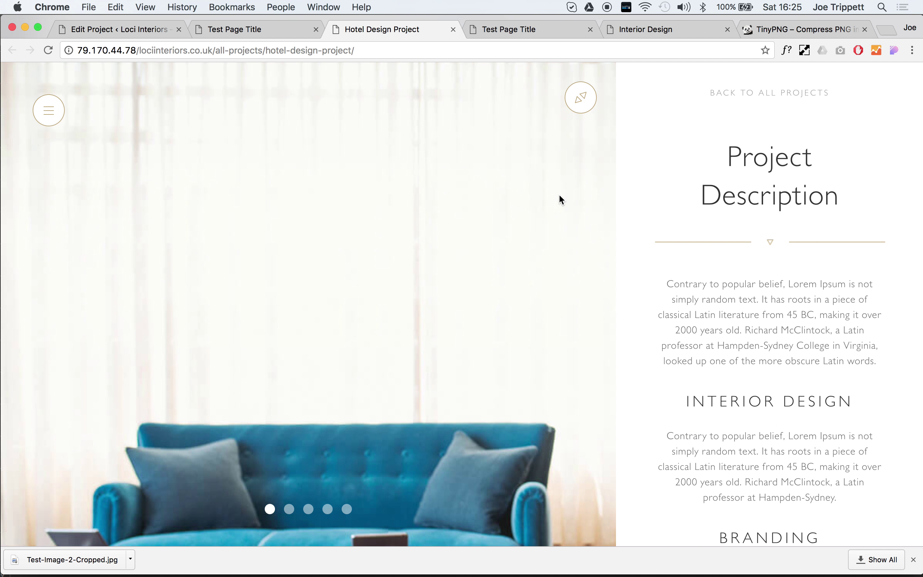
Review the images on the live Test Page Title page from the banner down, and dismiss the downloads bar
{"action": "left_click", "coordinate": [263, 29]}
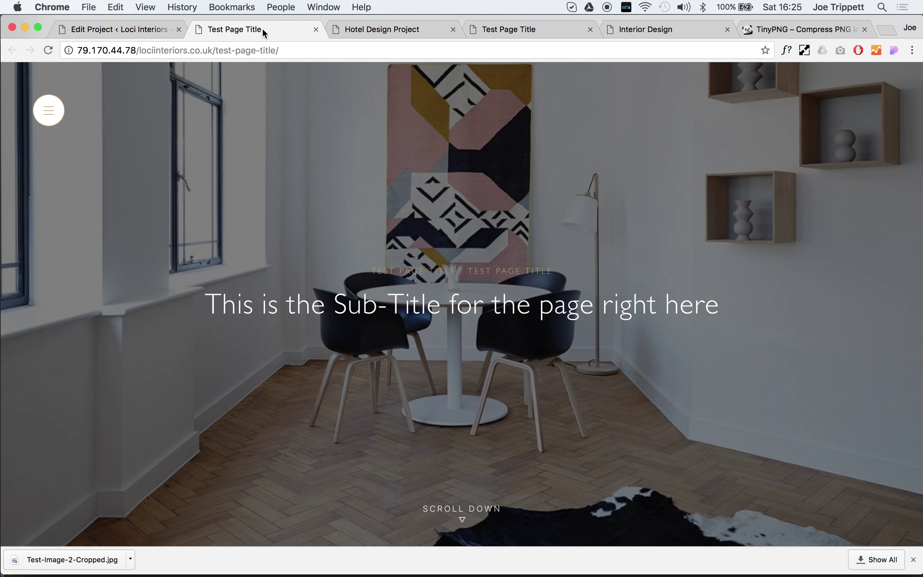
{"action": "scroll", "coordinate": [437, 271], "scroll_direction": "down", "scroll_amount": 15}
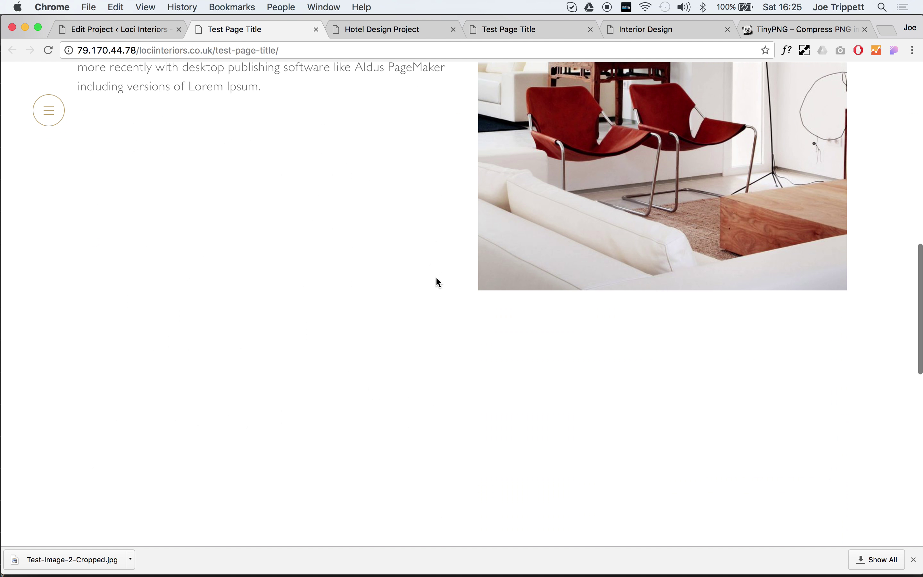
{"action": "scroll", "coordinate": [439, 283], "scroll_direction": "down", "scroll_amount": 10}
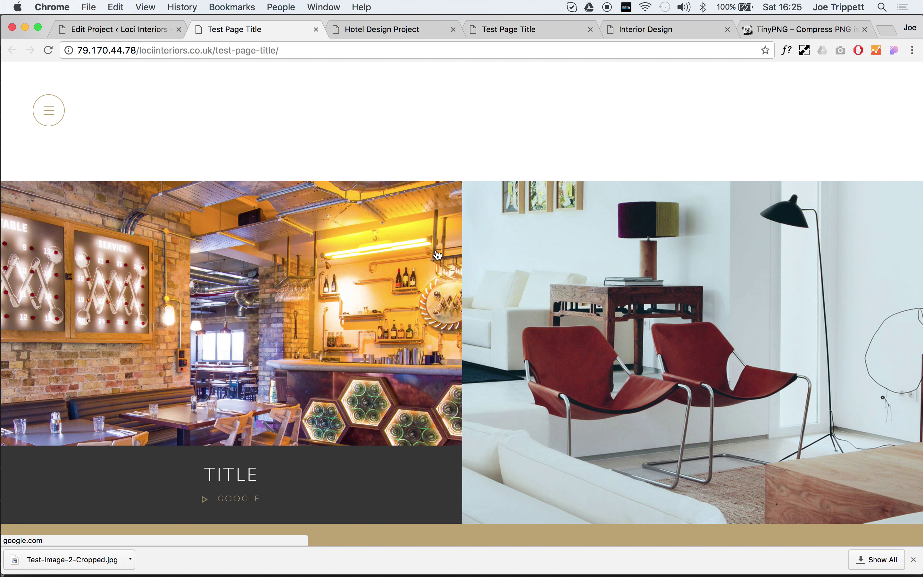
{"action": "scroll", "coordinate": [302, 267], "scroll_direction": "up", "scroll_amount": 8}
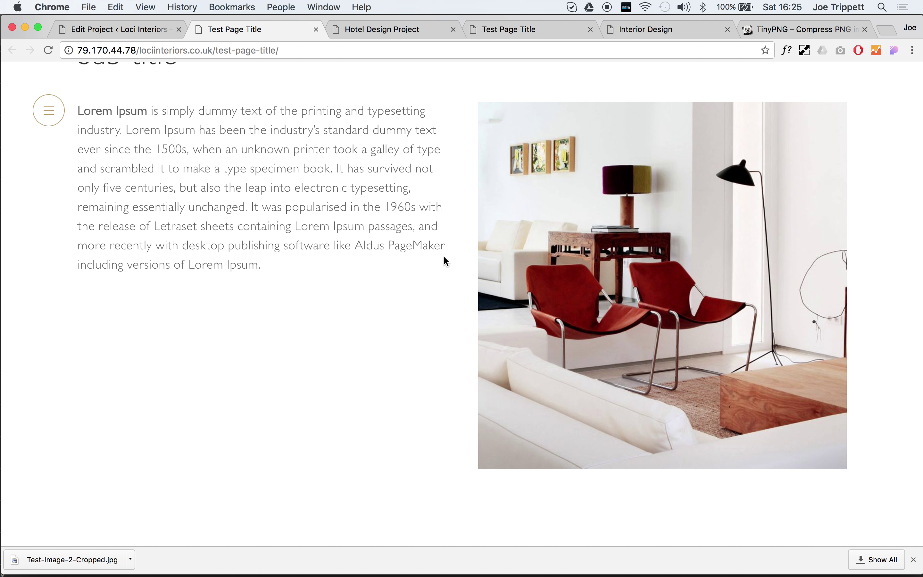
{"action": "scroll", "coordinate": [446, 261], "scroll_direction": "up", "scroll_amount": 10}
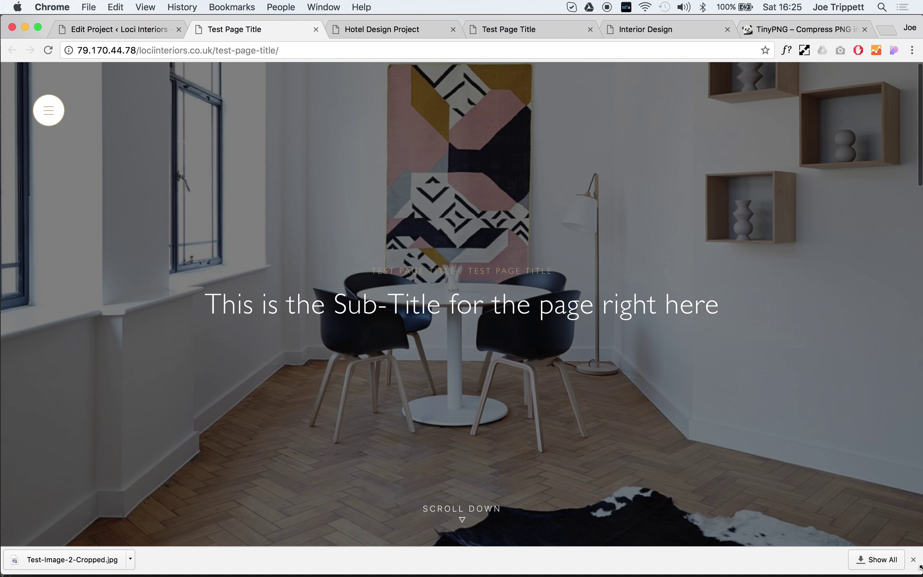
{"action": "left_click", "coordinate": [913, 560]}
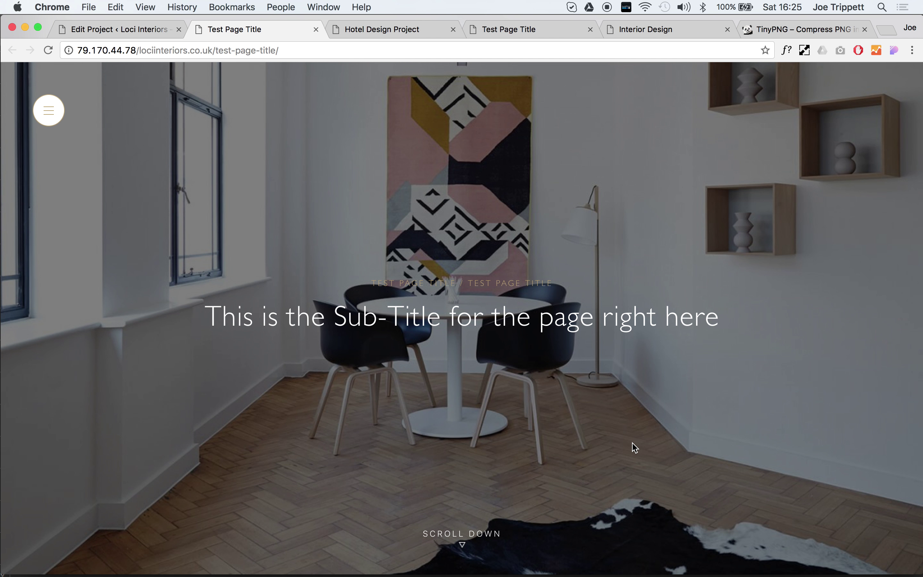
Go to the site's Services page and examine the banner images for Architecture, Interior Design and Branding
{"action": "left_click", "coordinate": [50, 111]}
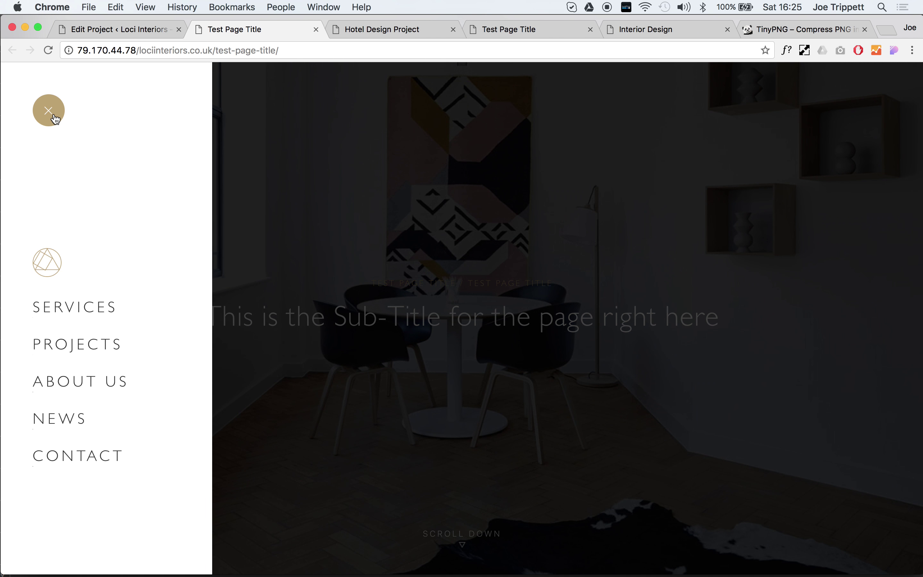
{"action": "left_click", "coordinate": [103, 325]}
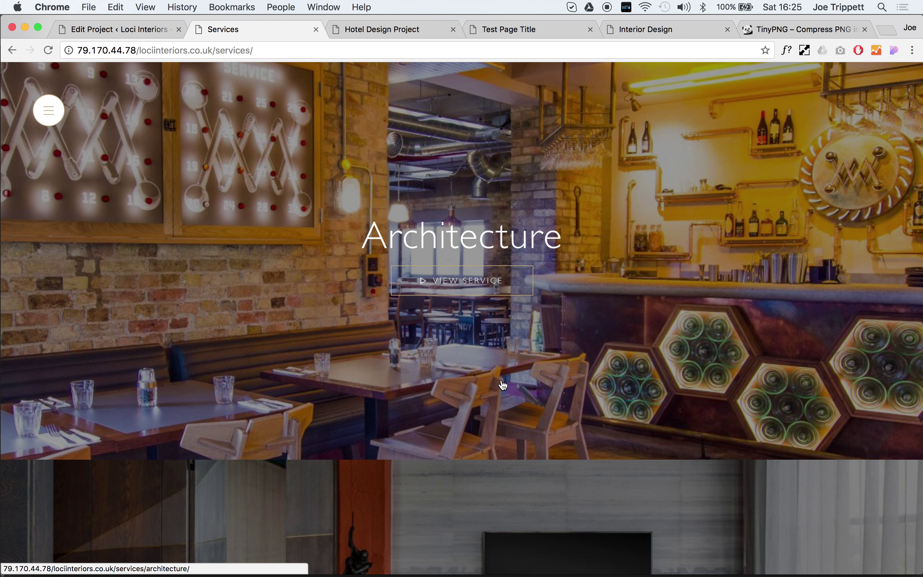
{"action": "scroll", "coordinate": [426, 207], "scroll_direction": "down", "scroll_amount": 5}
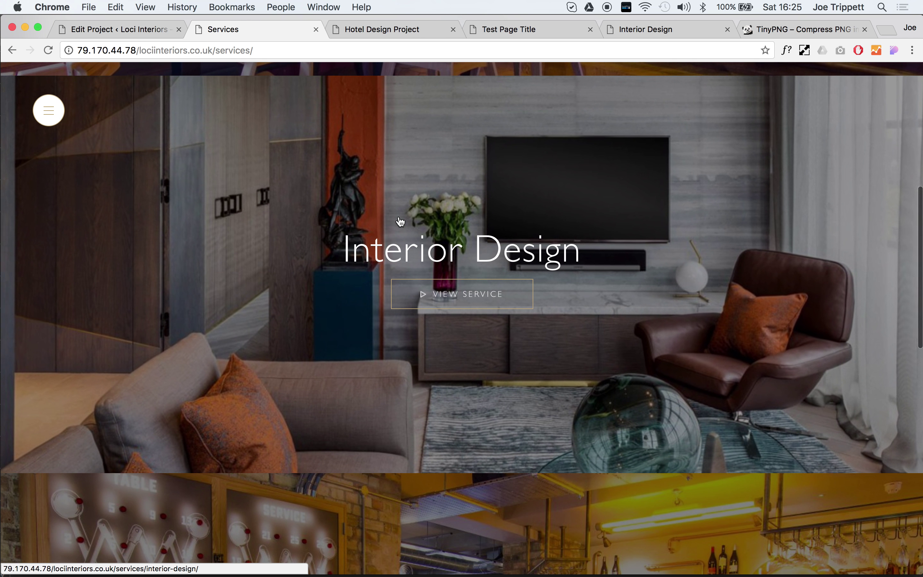
{"action": "scroll", "coordinate": [400, 221], "scroll_direction": "down", "scroll_amount": 5}
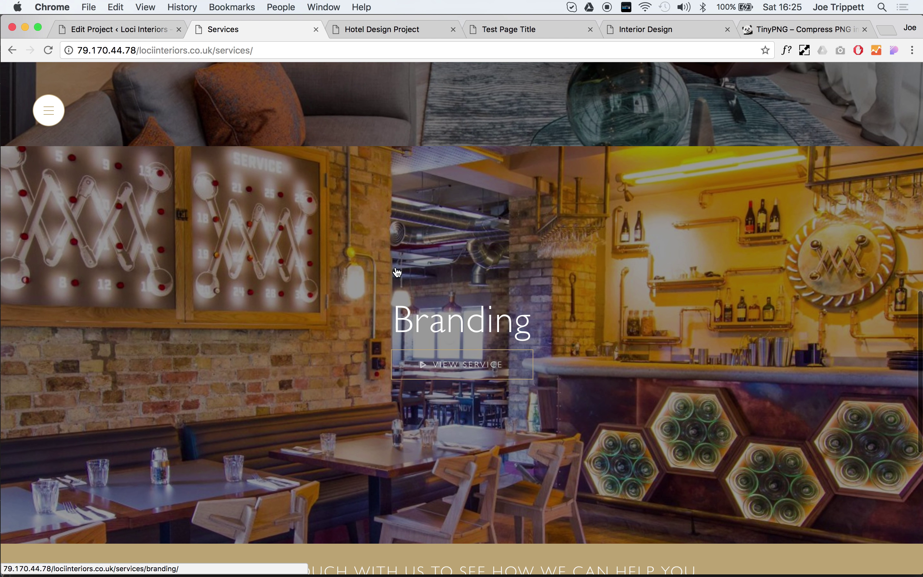
{"action": "scroll", "coordinate": [397, 272], "scroll_direction": "up", "scroll_amount": 10}
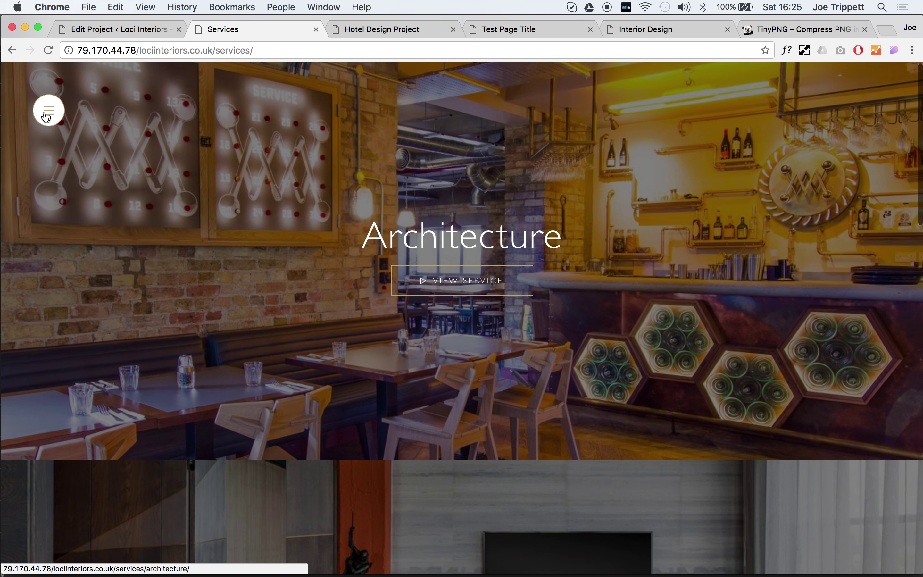
Open the site's navigation from the Services page
{"action": "left_click", "coordinate": [45, 117]}
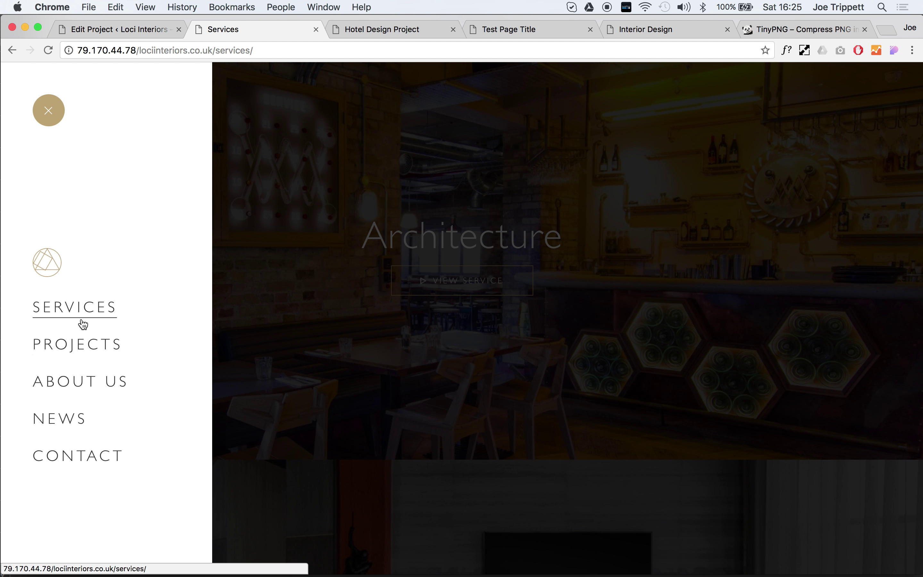